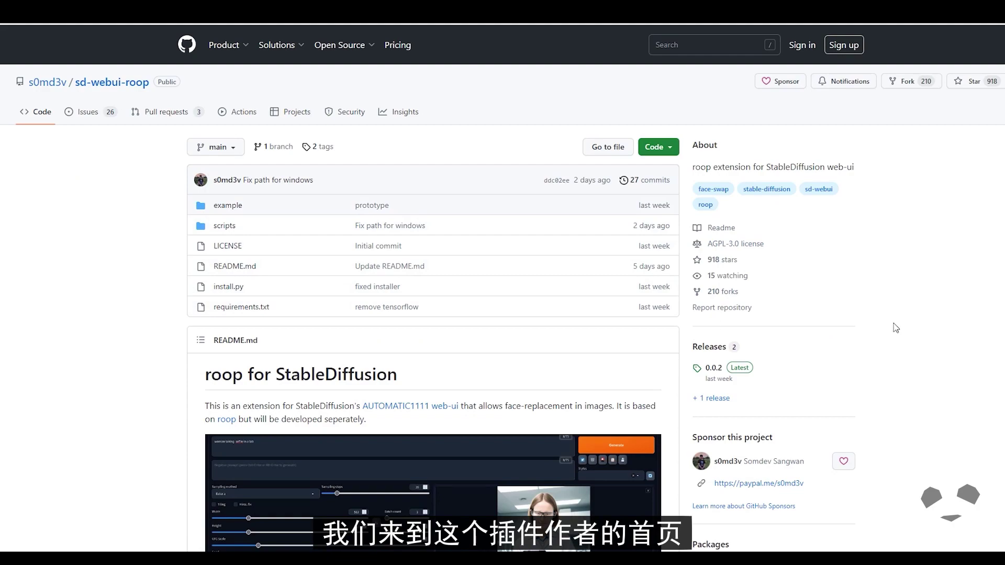
Step: Look through the sd-webui-roop README and the author's GitHub profile, including the bio, and open the pinned roop repository
{"action": "scroll", "coordinate": [831, 310], "scroll_direction": "down", "scroll_amount": 15}
{"action": "scroll", "coordinate": [831, 310], "scroll_direction": "down", "scroll_amount": 4}
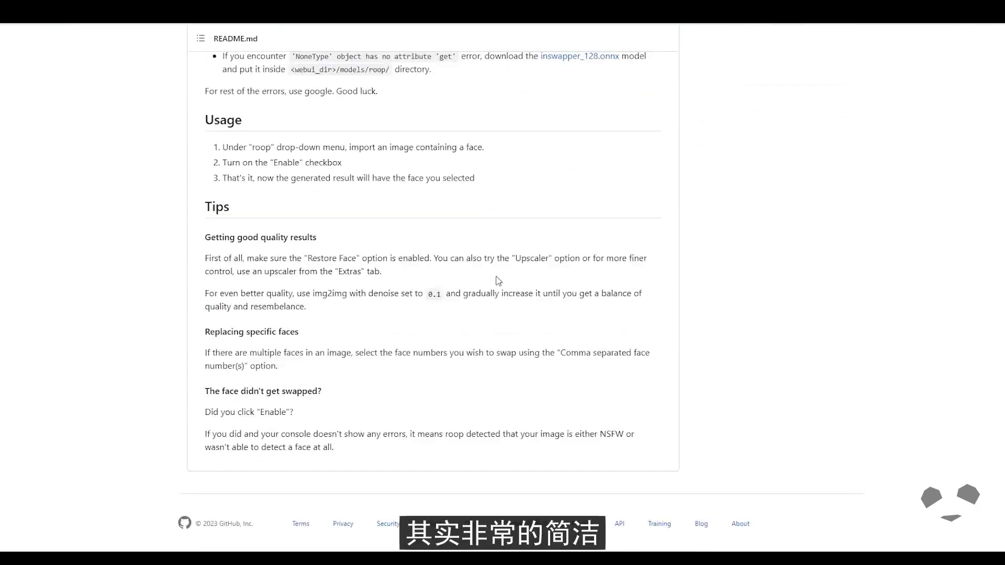
{"action": "scroll", "coordinate": [678, 290], "scroll_direction": "up", "scroll_amount": 7}
{"action": "scroll", "coordinate": [678, 289], "scroll_direction": "down", "scroll_amount": 1}
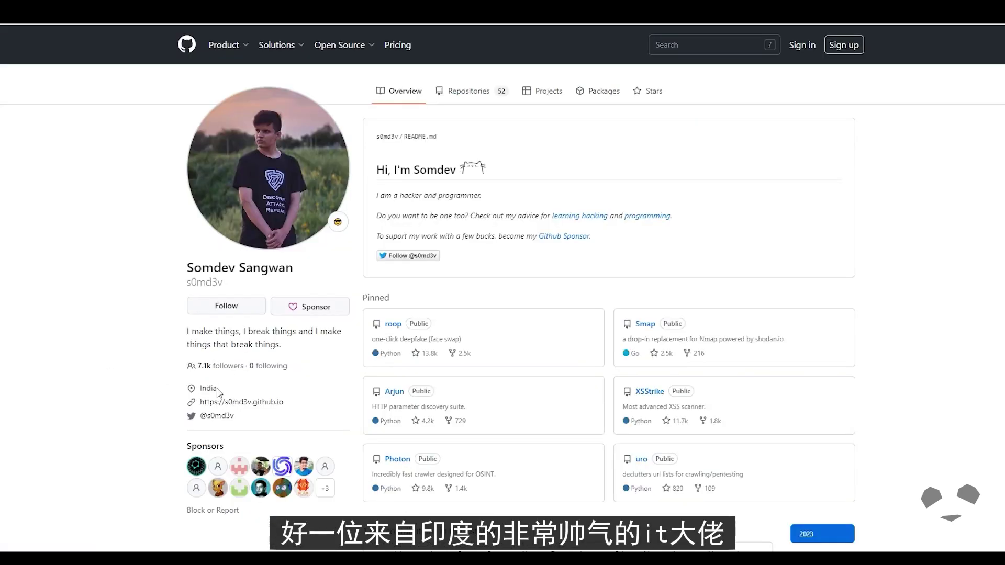
{"action": "left_click_drag", "start_coordinate": [217, 388], "coordinate": [199, 388]}
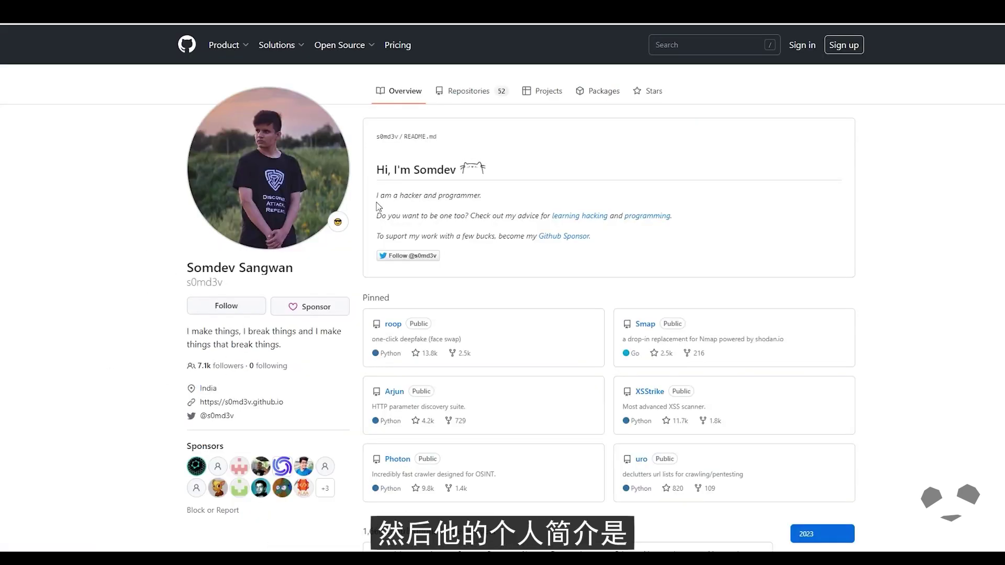
{"action": "left_click_drag", "start_coordinate": [377, 195], "coordinate": [488, 198]}
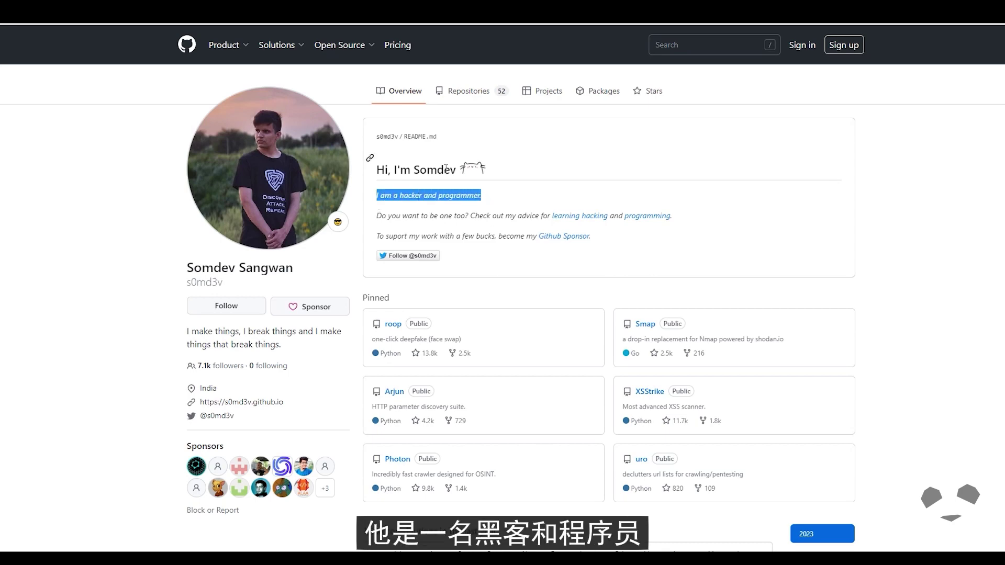
{"action": "left_click", "coordinate": [502, 230]}
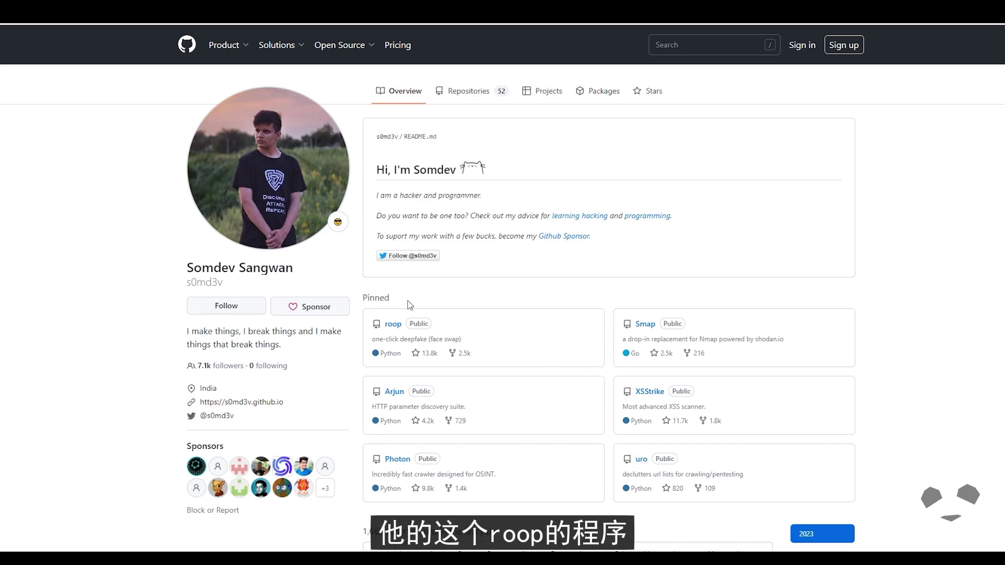
{"action": "left_click", "coordinate": [393, 324]}
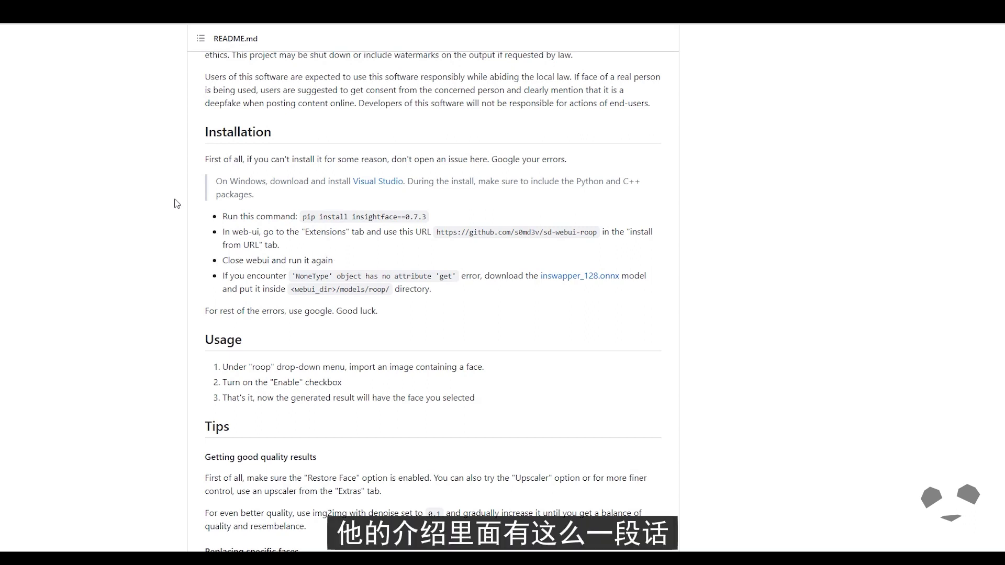
Step: Read the README's Installation section, highlighting the notes on how to handle installation errors
{"action": "scroll", "coordinate": [193, 157], "scroll_direction": "down", "scroll_amount": 1}
{"action": "left_click_drag", "start_coordinate": [205, 146], "coordinate": [564, 138]}
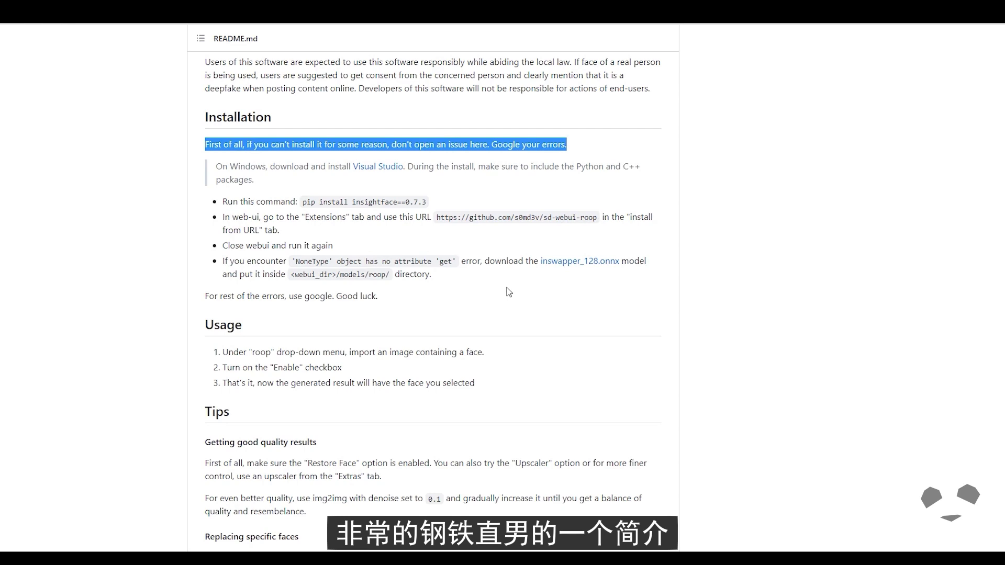
{"action": "left_click", "coordinate": [310, 326]}
{"action": "left_click_drag", "start_coordinate": [289, 296], "coordinate": [377, 296]}
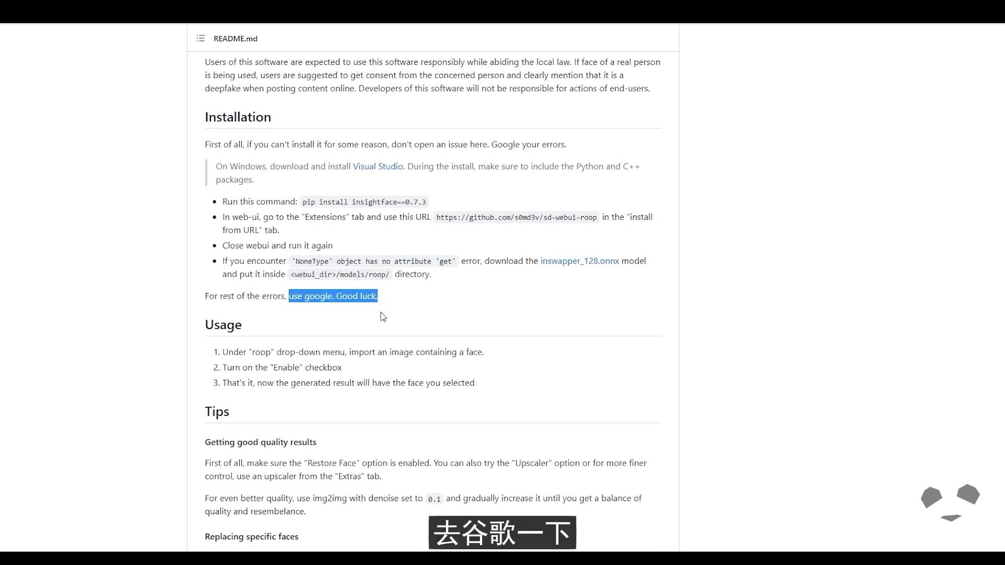
{"action": "left_click", "coordinate": [442, 321]}
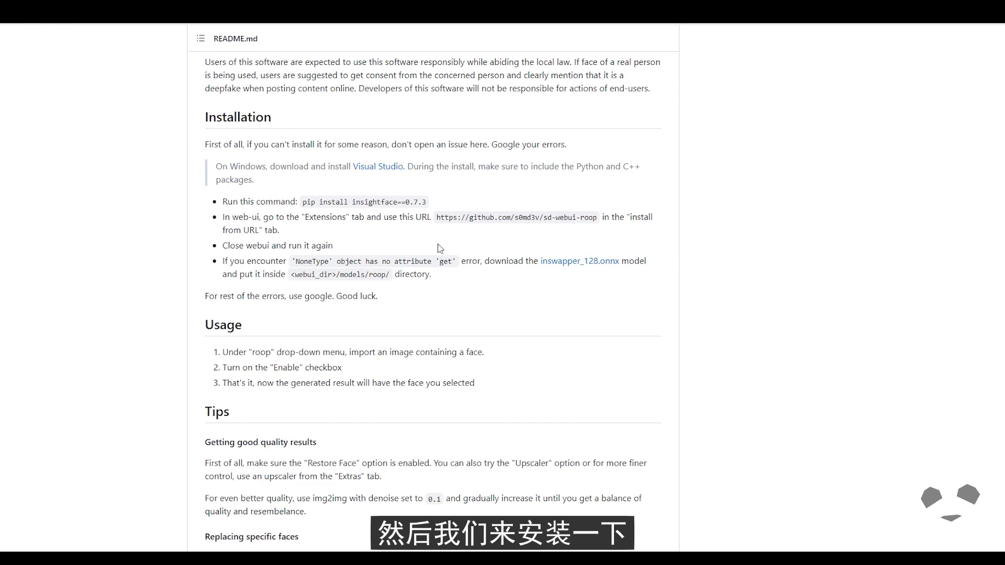
{"action": "left_click_drag", "start_coordinate": [436, 216], "coordinate": [596, 217]}
{"action": "key", "text": "ctrl+c"}
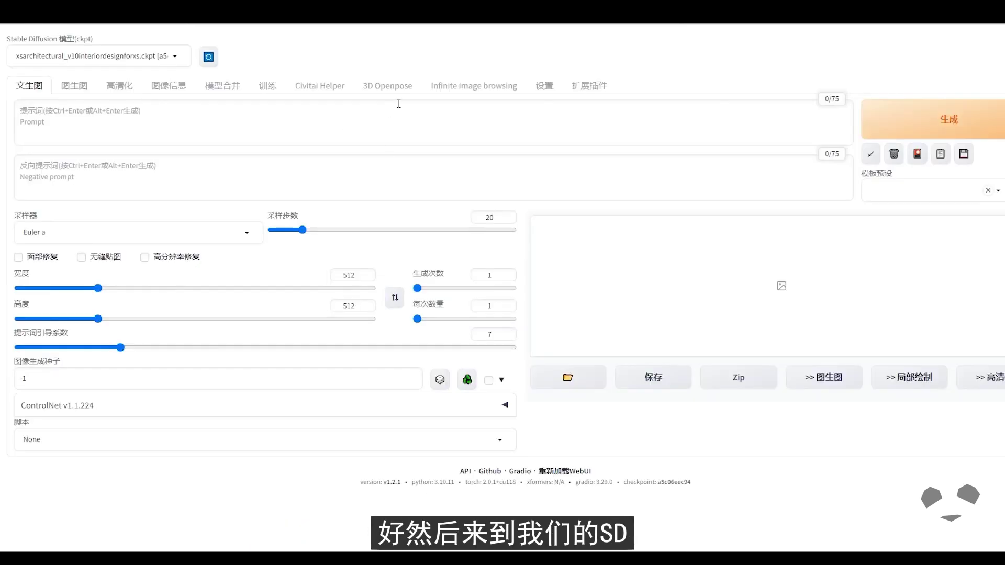
{"action": "left_click", "coordinate": [593, 93]}
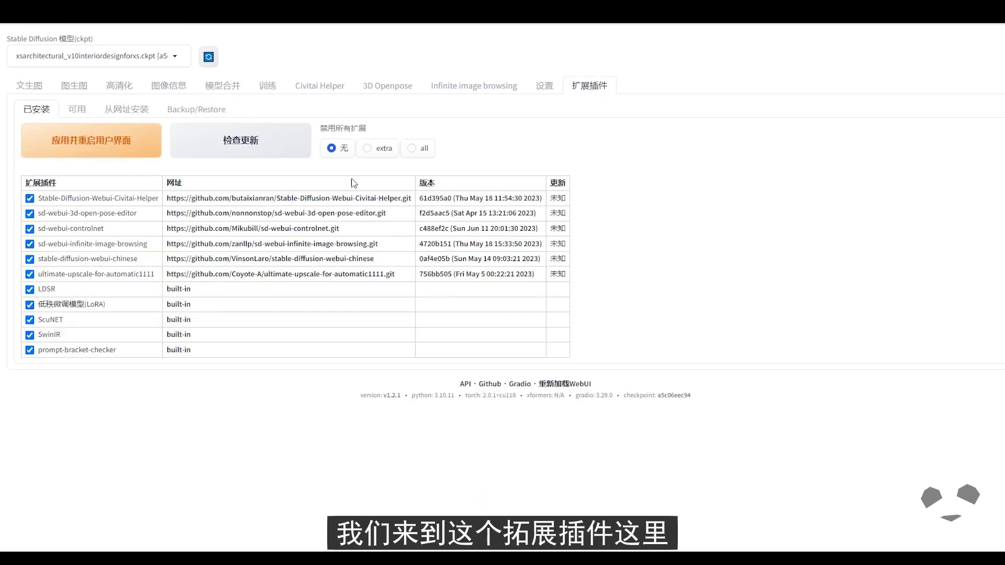
{"action": "left_click", "coordinate": [120, 111]}
{"action": "left_click", "coordinate": [56, 146]}
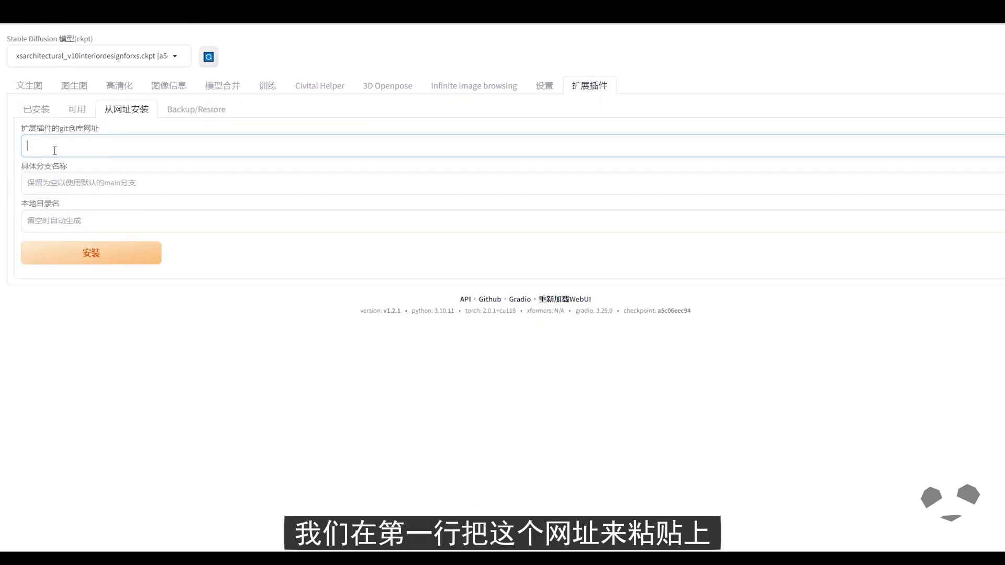
{"action": "key", "text": "ctrl+v"}
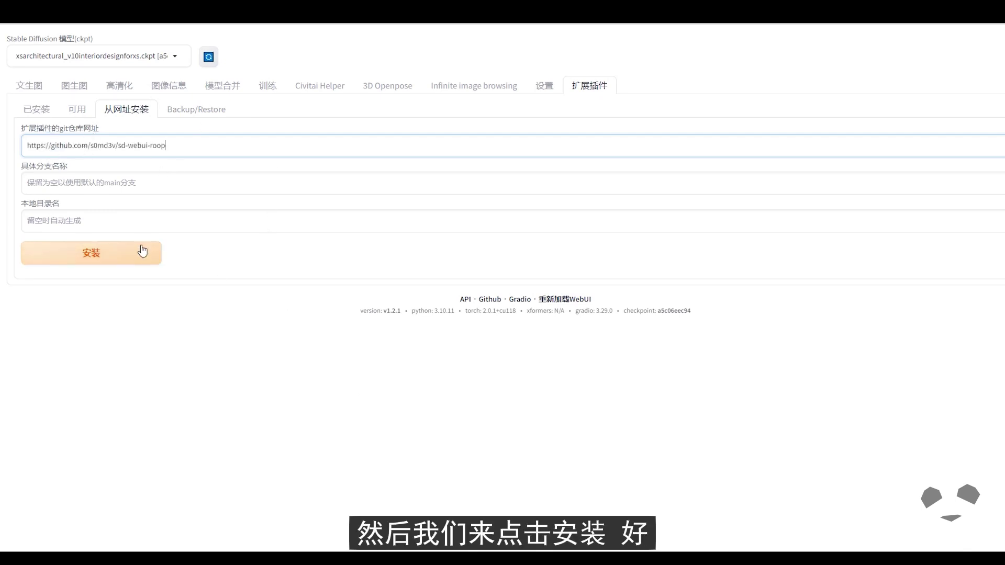
{"action": "left_click", "coordinate": [137, 261]}
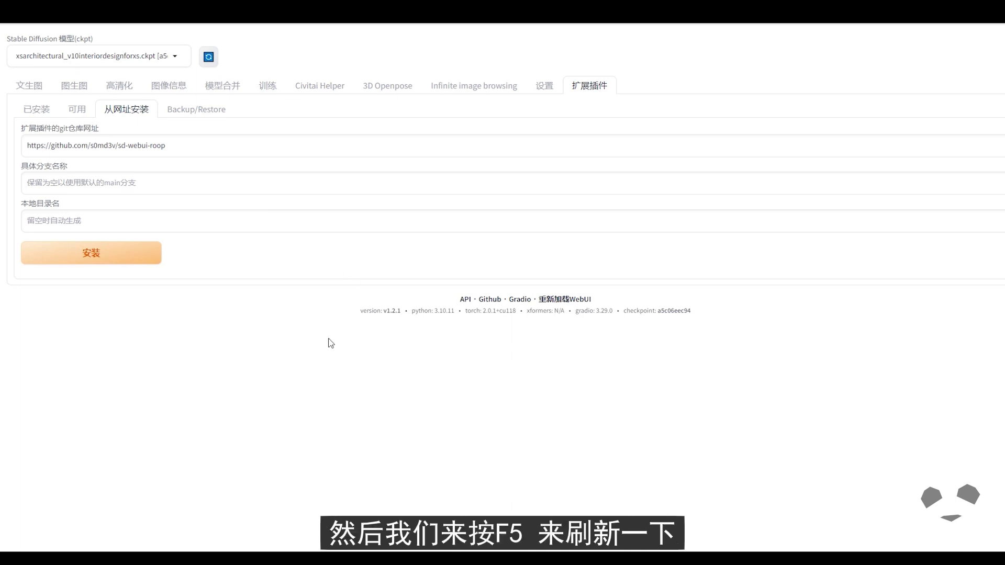
{"action": "key", "text": "F5"}
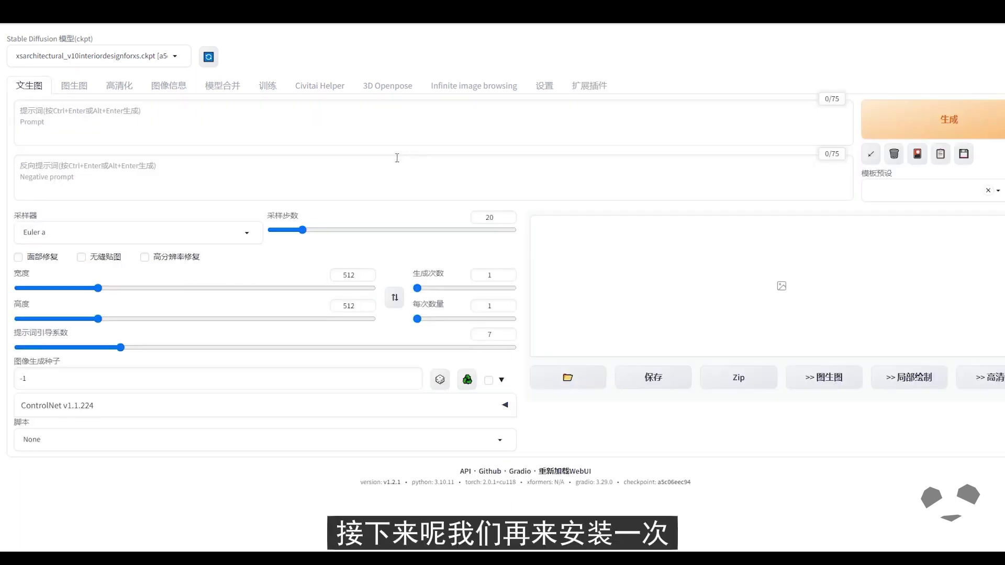
{"action": "left_click", "coordinate": [590, 95]}
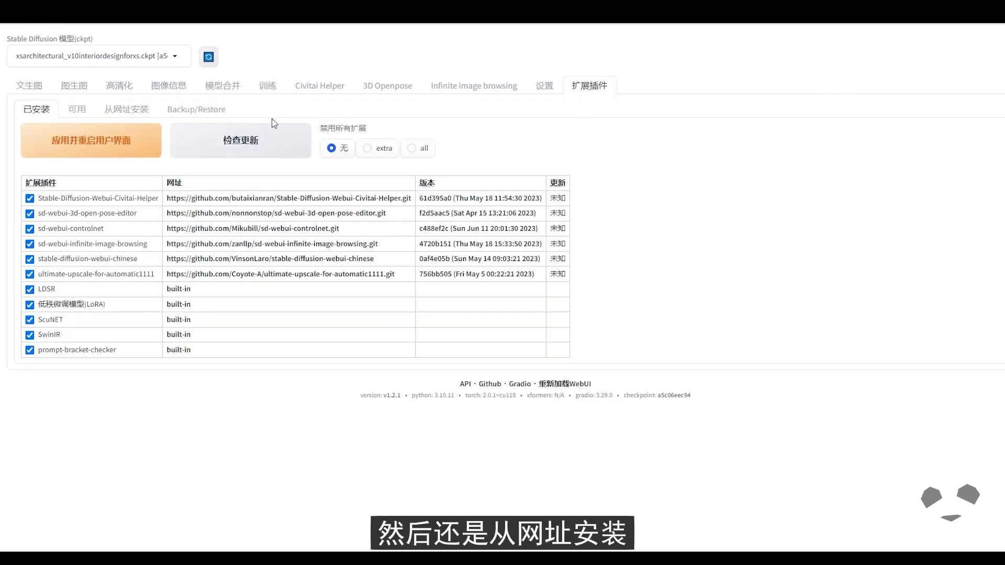
{"action": "left_click", "coordinate": [124, 111]}
{"action": "left_click", "coordinate": [98, 148]}
{"action": "key", "text": "ctrl+v"}
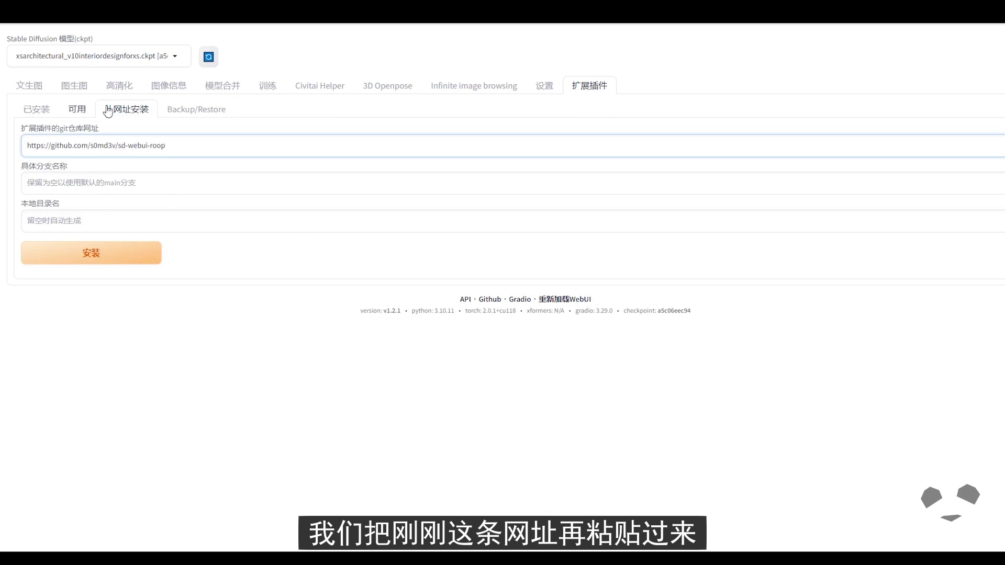
{"action": "left_click", "coordinate": [119, 257]}
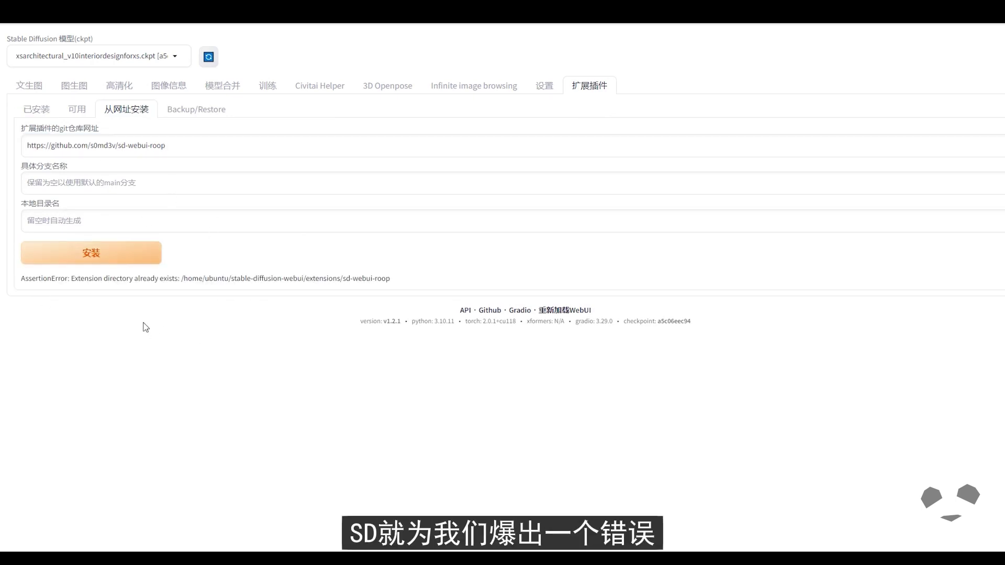
{"action": "mouse_move", "coordinate": [21, 281]}
{"action": "left_mouse_down"}
{"action": "mouse_move", "coordinate": [184, 270]}
{"action": "mouse_move", "coordinate": [21, 286]}
{"action": "left_mouse_up"}
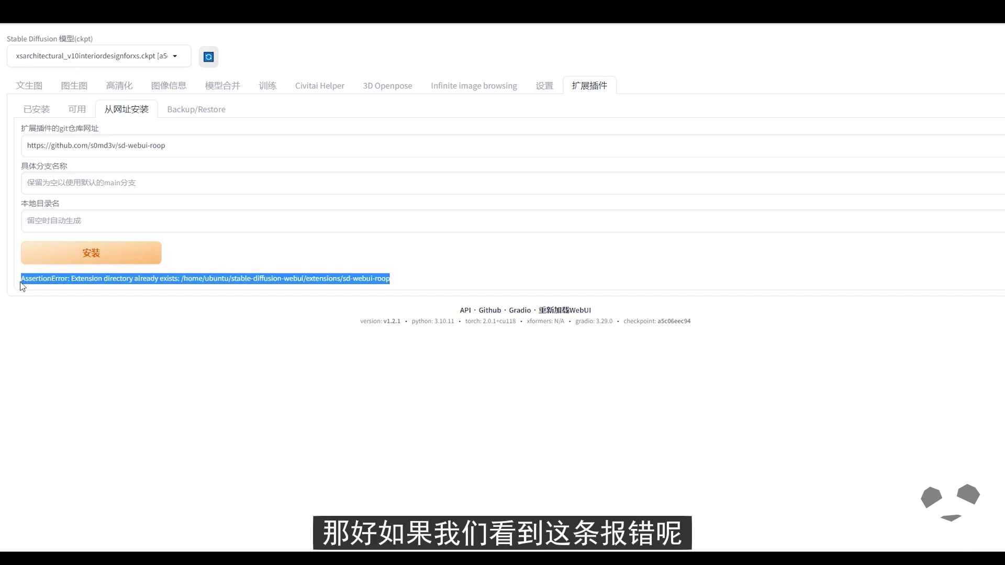
{"action": "left_click", "coordinate": [228, 355]}
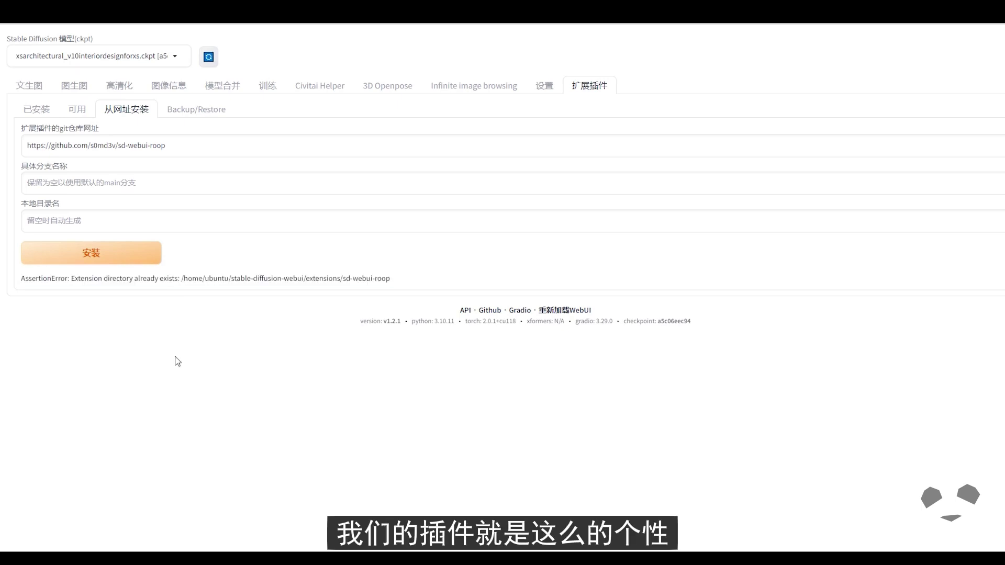
Step: Reload the web UI and examine the terminal log for the roop requirement installation and the traceback
{"action": "key", "text": "F5"}
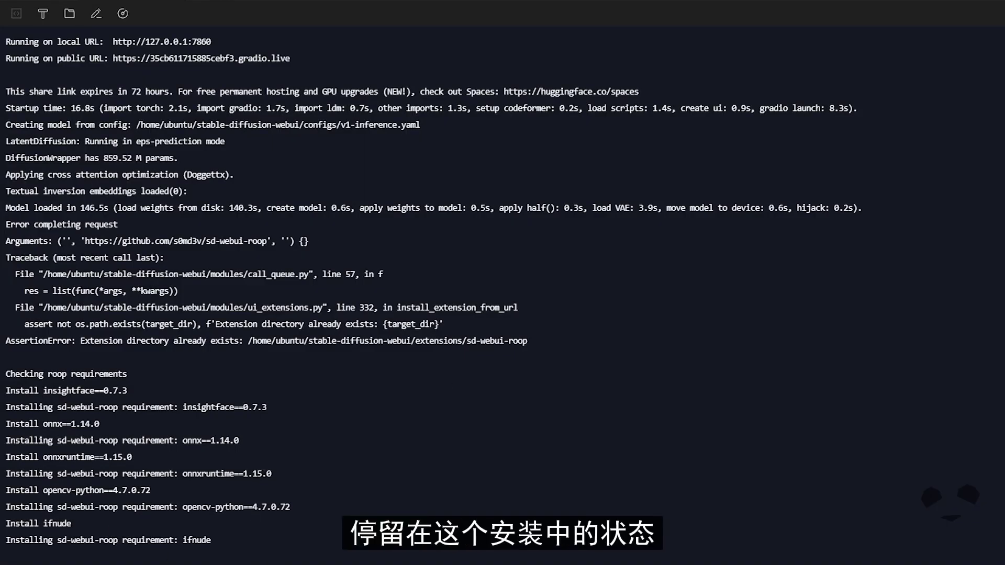
{"action": "left_click_drag", "start_coordinate": [239, 544], "coordinate": [5, 544]}
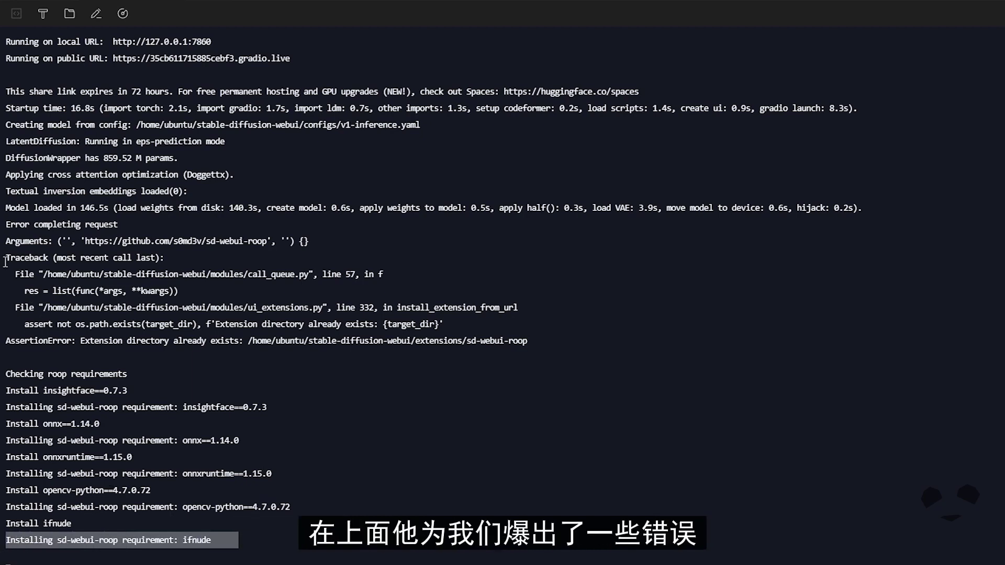
{"action": "left_click_drag", "start_coordinate": [33, 257], "coordinate": [327, 325]}
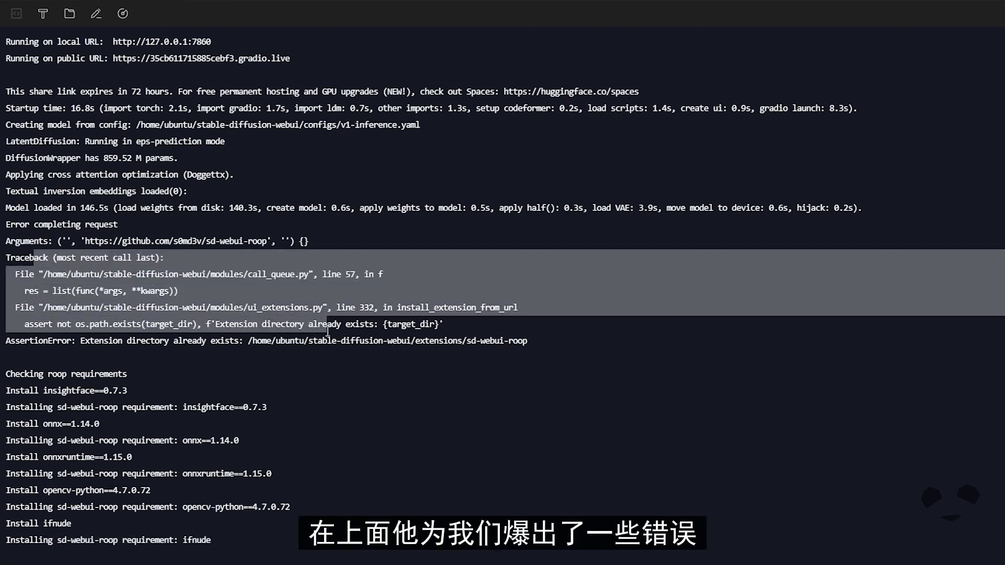
{"action": "left_click", "coordinate": [331, 387]}
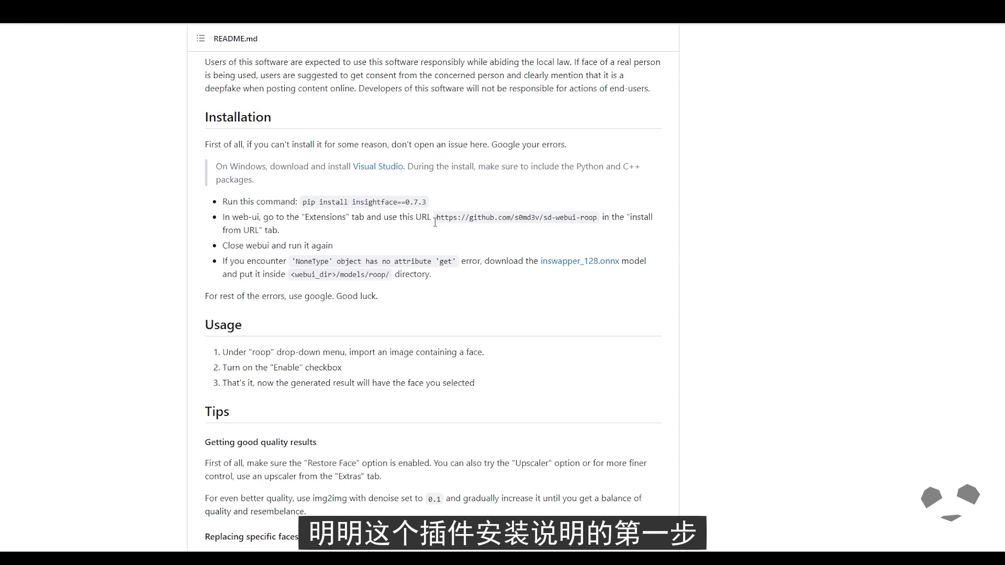
Step: Review the pip install insightface==0.7.3 command in the README's installation instructions
{"action": "left_click_drag", "start_coordinate": [427, 203], "coordinate": [302, 203]}
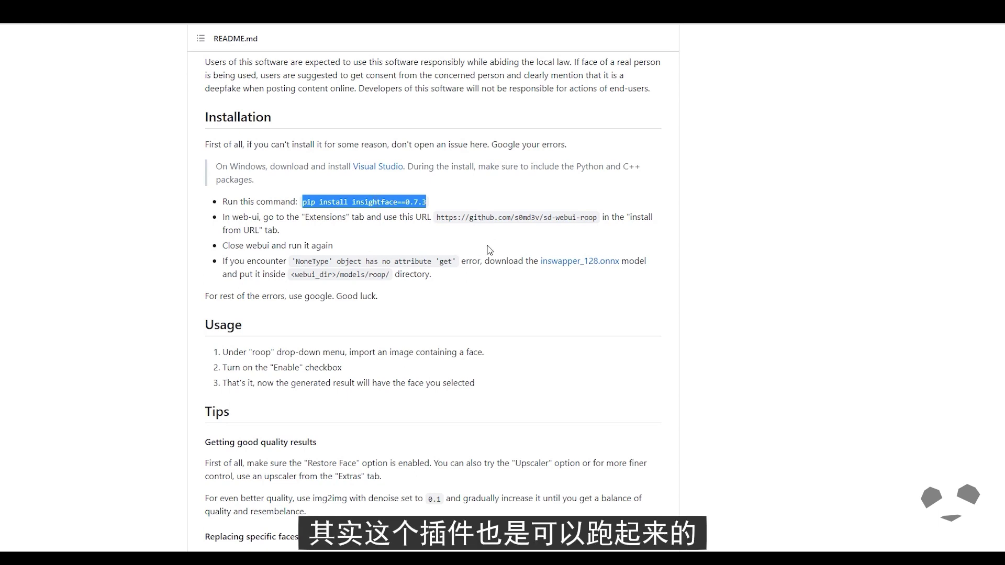
{"action": "left_click", "coordinate": [448, 235]}
{"action": "left_click_drag", "start_coordinate": [451, 202], "coordinate": [236, 204]}
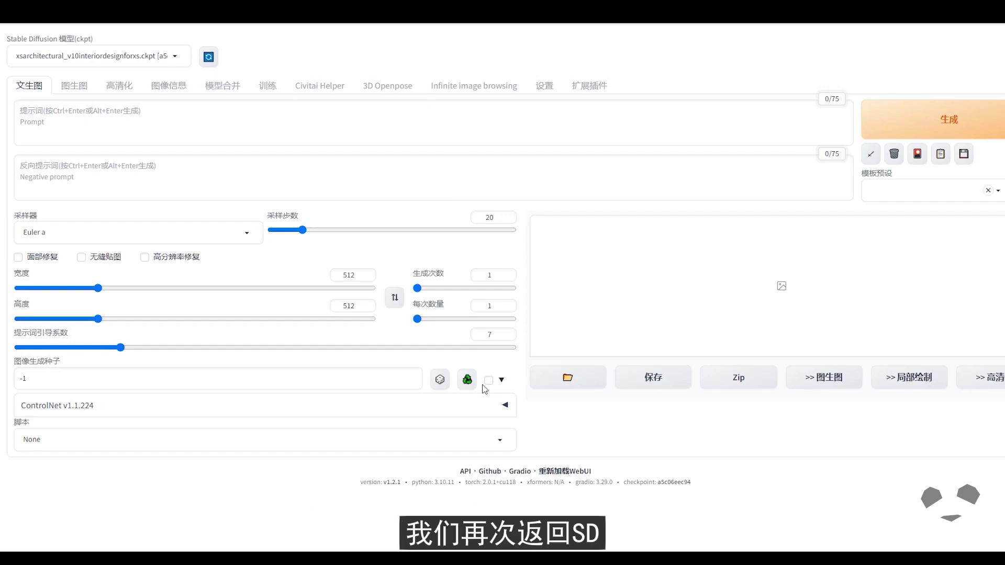
Step: Reload the web UI, check for sd-webui-roop among the installed extensions, and apply changes with a restart of the interface
{"action": "key", "text": "F5"}
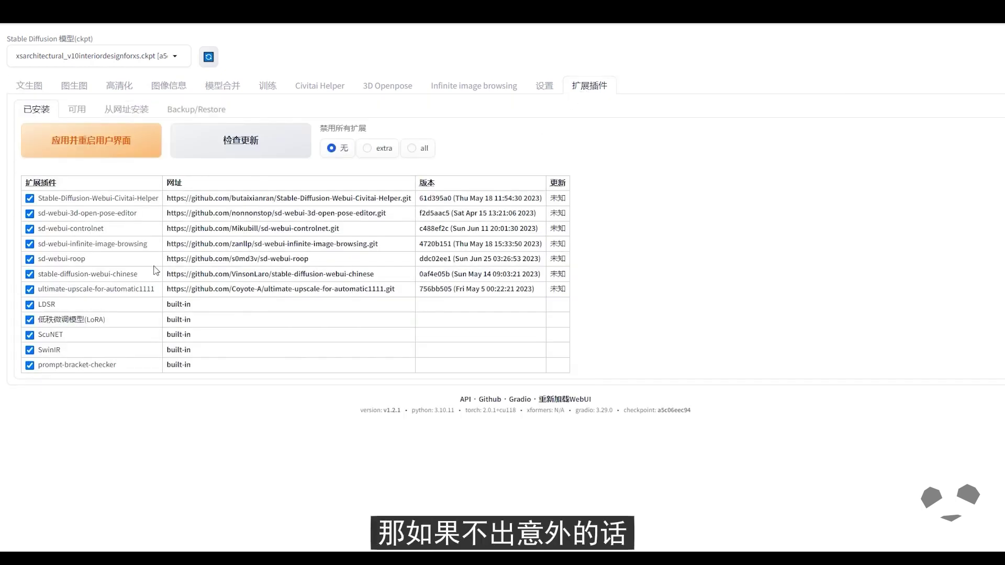
{"action": "left_click_drag", "start_coordinate": [88, 259], "coordinate": [41, 261]}
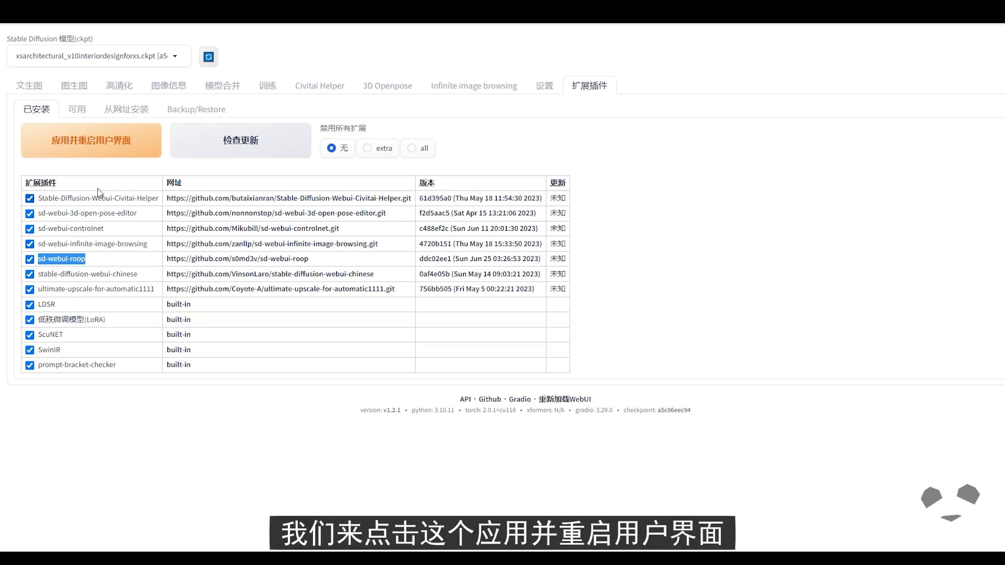
{"action": "left_click", "coordinate": [99, 150]}
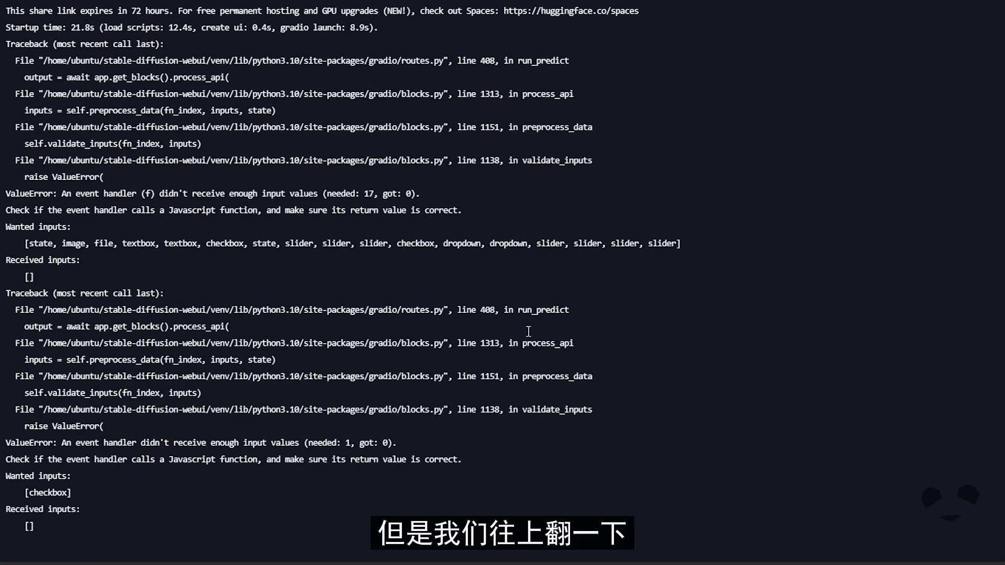
Step: Find the new public URL in the terminal's restart log, open the web UI there, and expand the roop v0.0.2 section
{"action": "scroll", "coordinate": [325, 332], "scroll_direction": "up", "scroll_amount": 5}
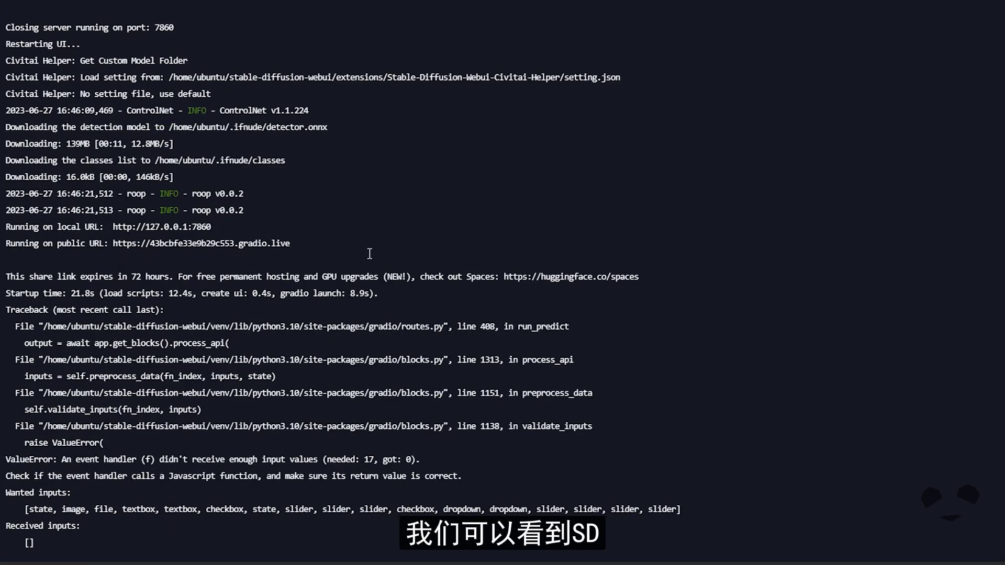
{"action": "left_click_drag", "start_coordinate": [327, 243], "coordinate": [112, 245]}
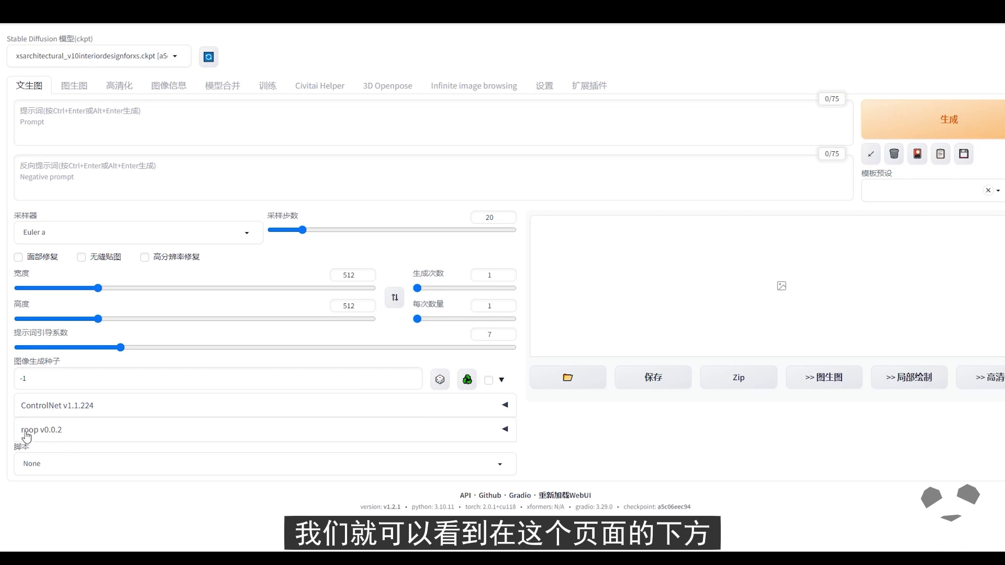
{"action": "left_click_drag", "start_coordinate": [19, 439], "coordinate": [67, 438]}
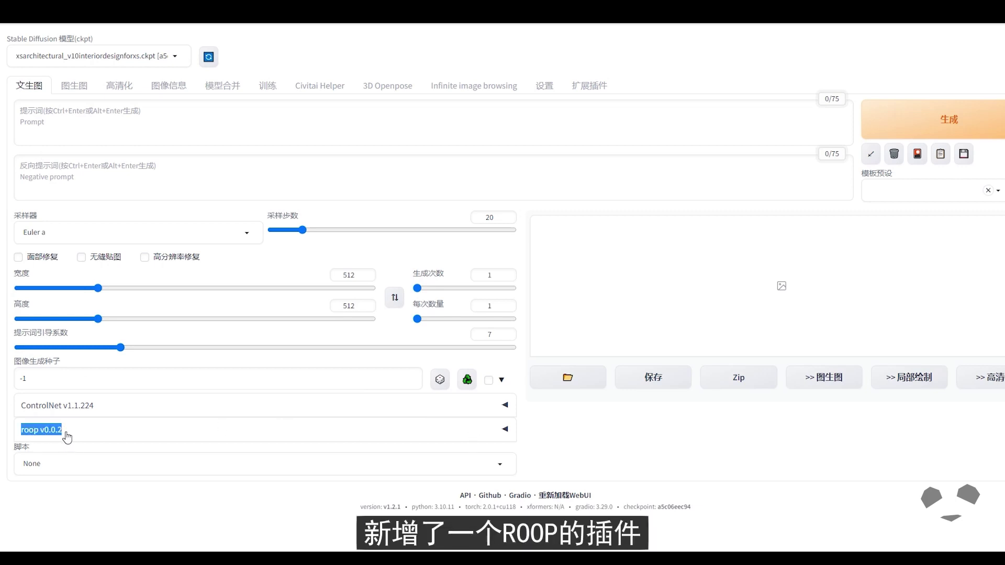
{"action": "left_click", "coordinate": [462, 430]}
{"action": "scroll", "coordinate": [482, 291], "scroll_direction": "down", "scroll_amount": 5}
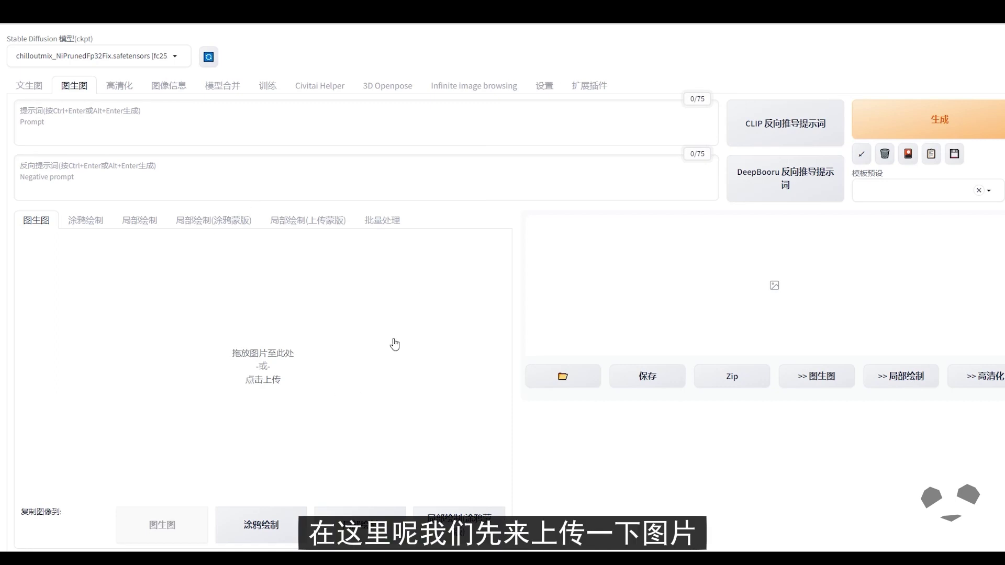
Step: Upload the portrait of the long-haired woman as the source image for image-to-image generation
{"action": "left_click", "coordinate": [289, 361]}
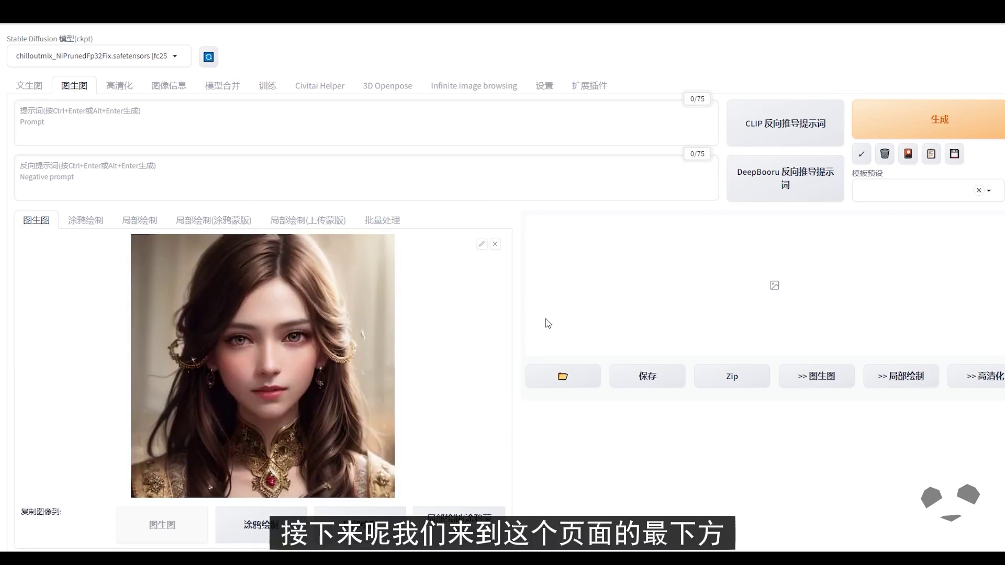
{"action": "scroll", "coordinate": [576, 321], "scroll_direction": "down", "scroll_amount": 8}
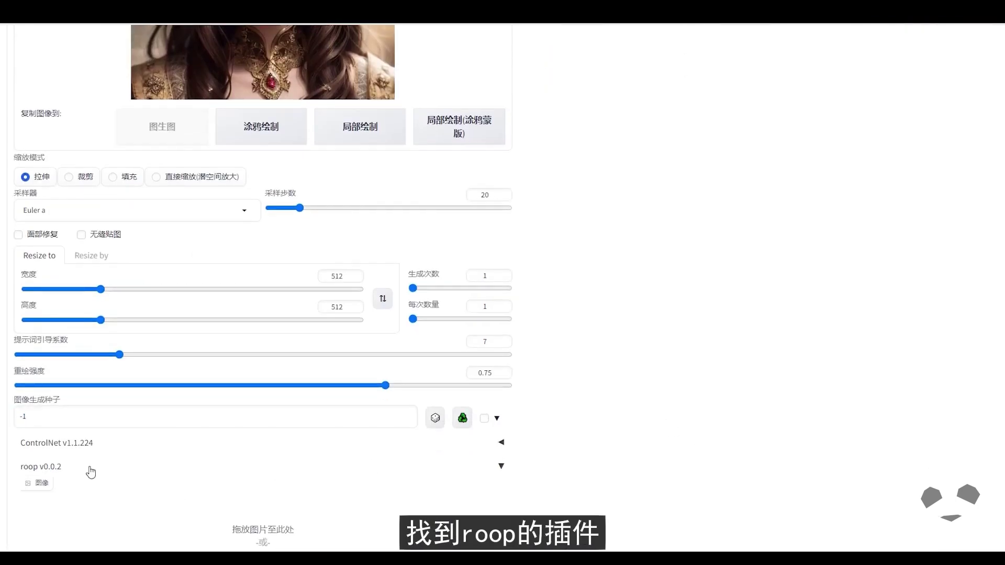
Step: Upload the close-up portrait of the dark-haired girl as the roop face image and enable roop
{"action": "scroll", "coordinate": [406, 422], "scroll_direction": "down", "scroll_amount": 6}
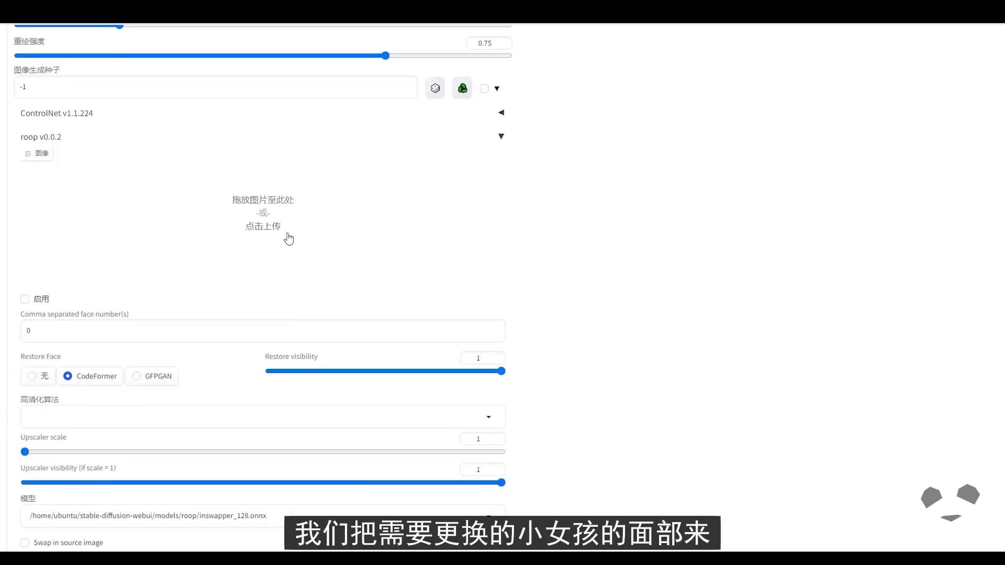
{"action": "left_click", "coordinate": [287, 237]}
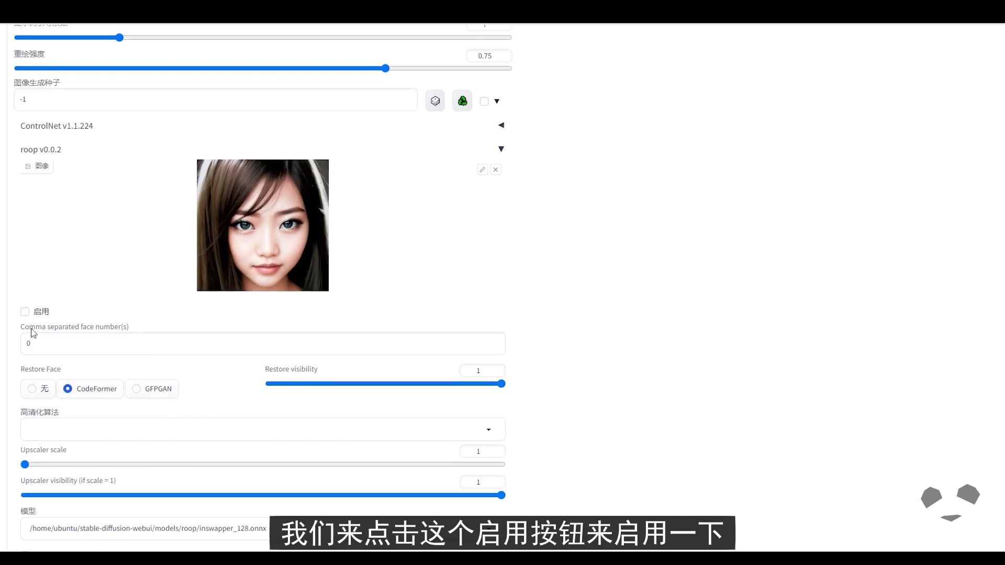
{"action": "left_click", "coordinate": [180, 341]}
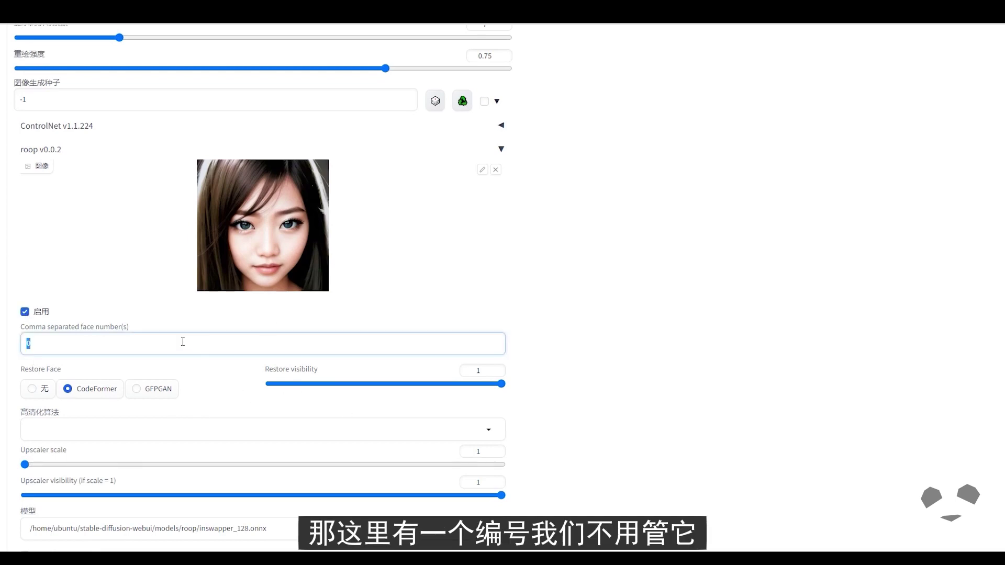
Step: Review roop's face number setting and its options for swapping in the source and generated images
{"action": "double_click", "coordinate": [39, 343]}
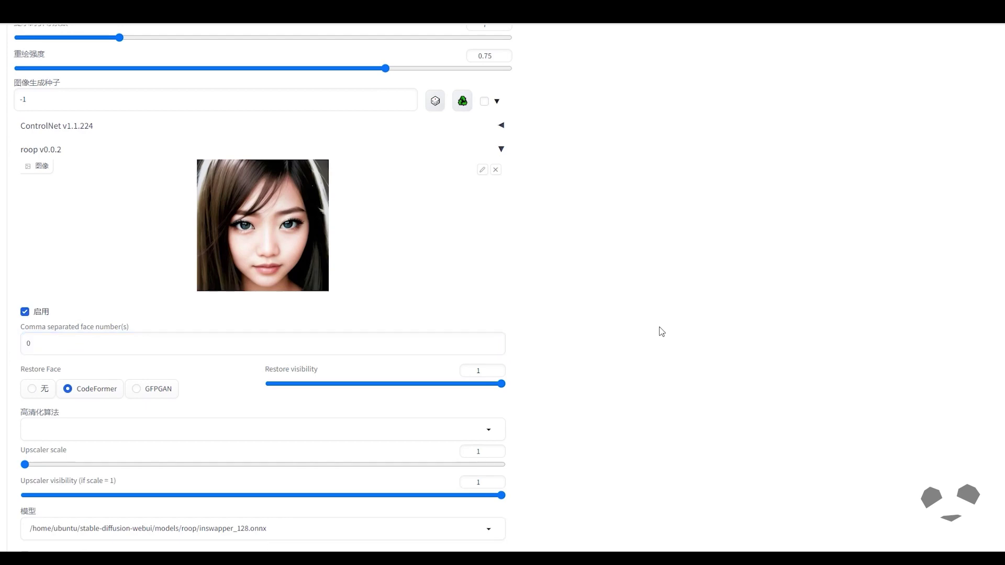
{"action": "left_click", "coordinate": [222, 337]}
{"action": "double_click", "coordinate": [32, 344]}
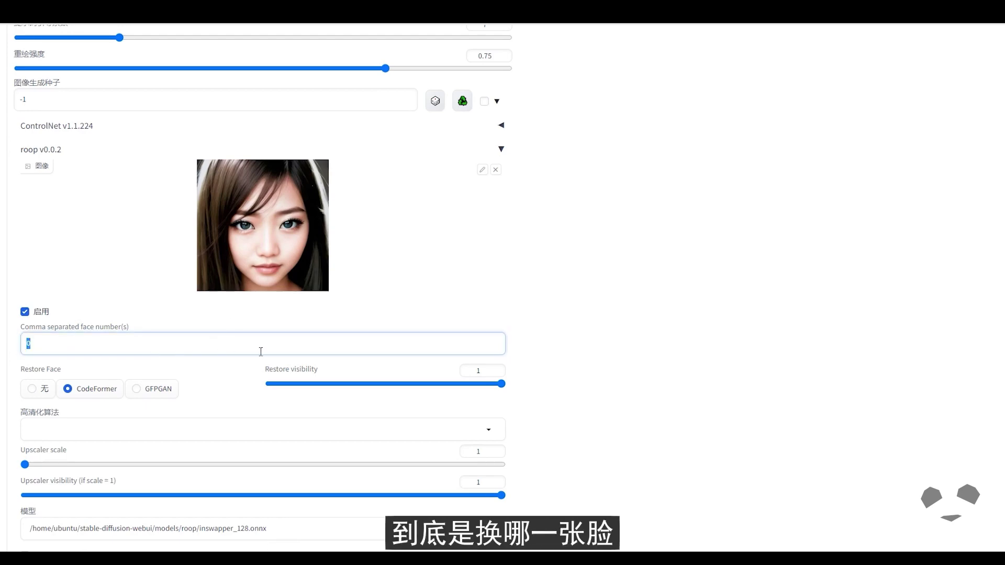
{"action": "left_click", "coordinate": [555, 342]}
{"action": "scroll", "coordinate": [560, 341], "scroll_direction": "up", "scroll_amount": 15}
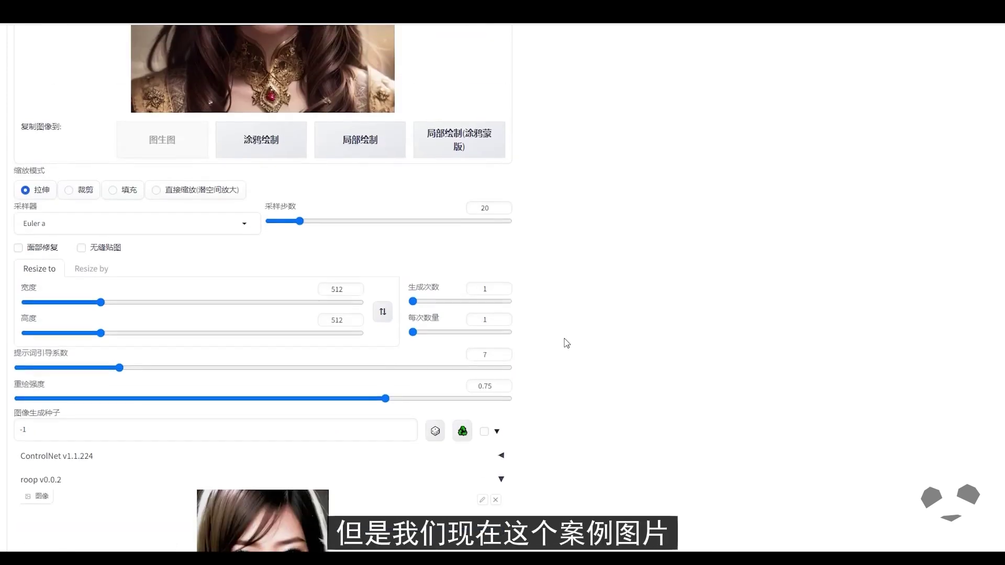
{"action": "scroll", "coordinate": [314, 303], "scroll_direction": "down", "scroll_amount": 15}
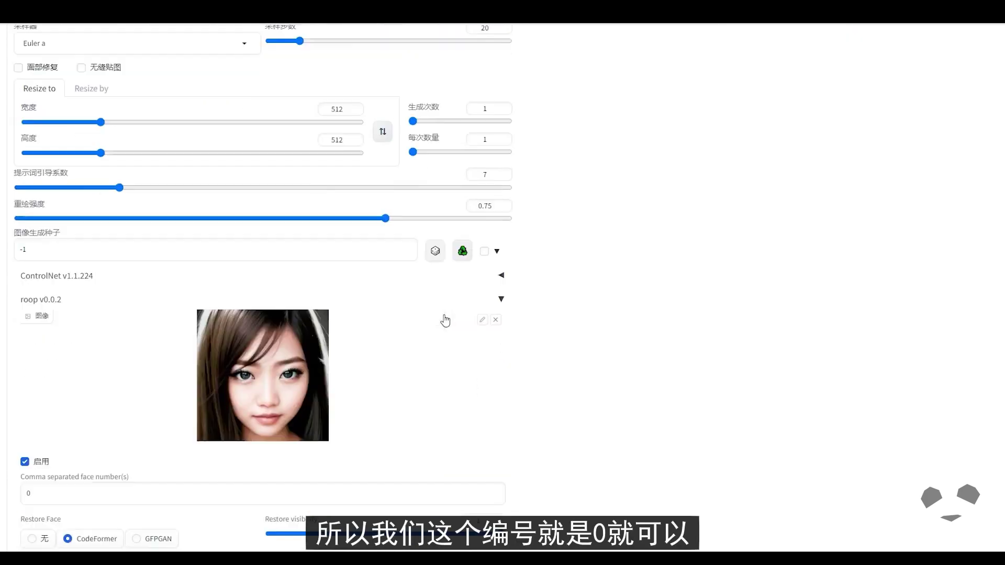
{"action": "double_click", "coordinate": [32, 343]}
{"action": "scroll", "coordinate": [121, 361], "scroll_direction": "down", "scroll_amount": 2}
{"action": "left_click", "coordinate": [84, 448]}
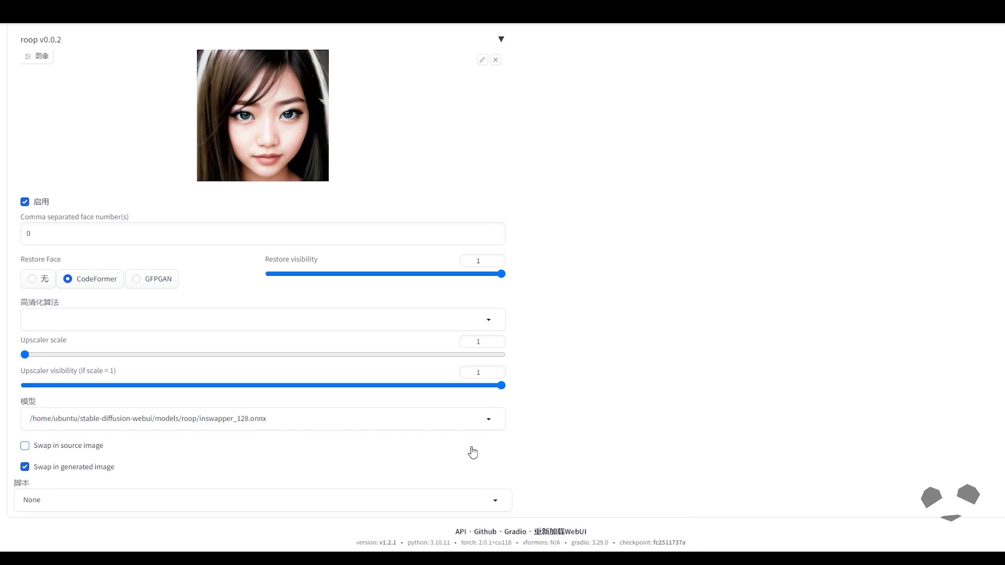
Step: Set the denoising strength (重绘强度) to 0.1
{"action": "scroll", "coordinate": [754, 393], "scroll_direction": "up", "scroll_amount": 7}
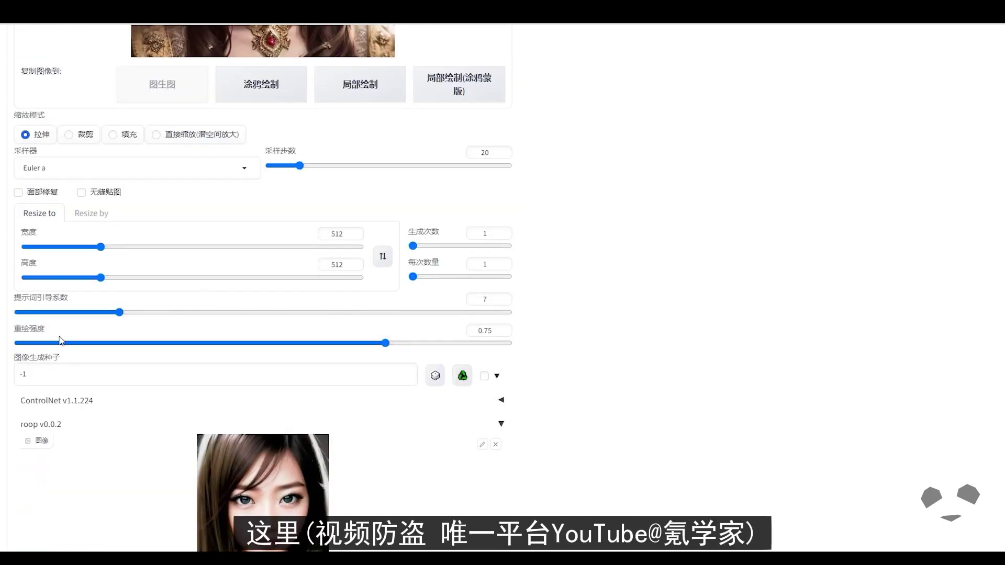
{"action": "left_click_drag", "start_coordinate": [60, 335], "coordinate": [14, 334]}
{"action": "left_click", "coordinate": [650, 355]}
{"action": "triple_click", "coordinate": [474, 334]}
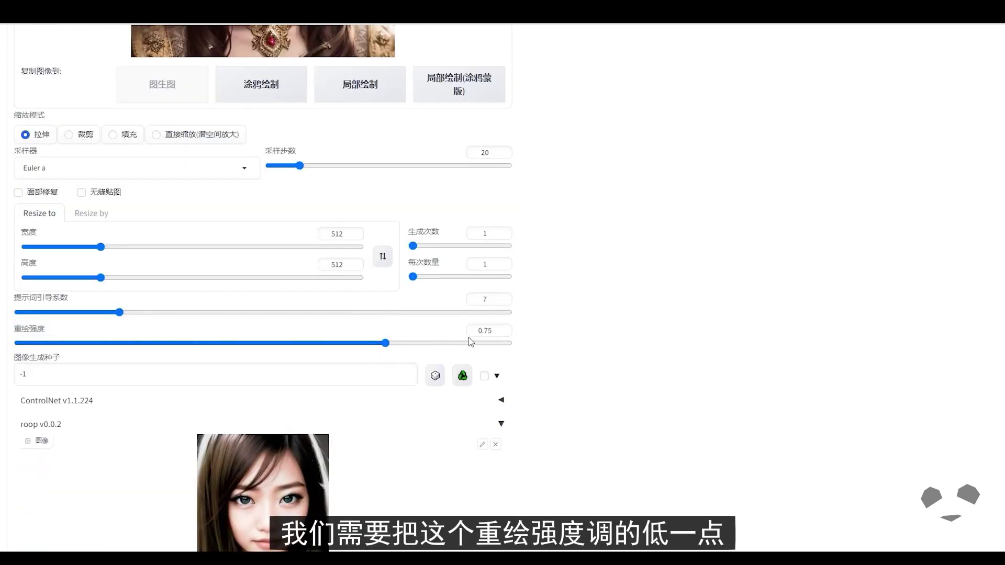
{"action": "type", "text": "0.1"}
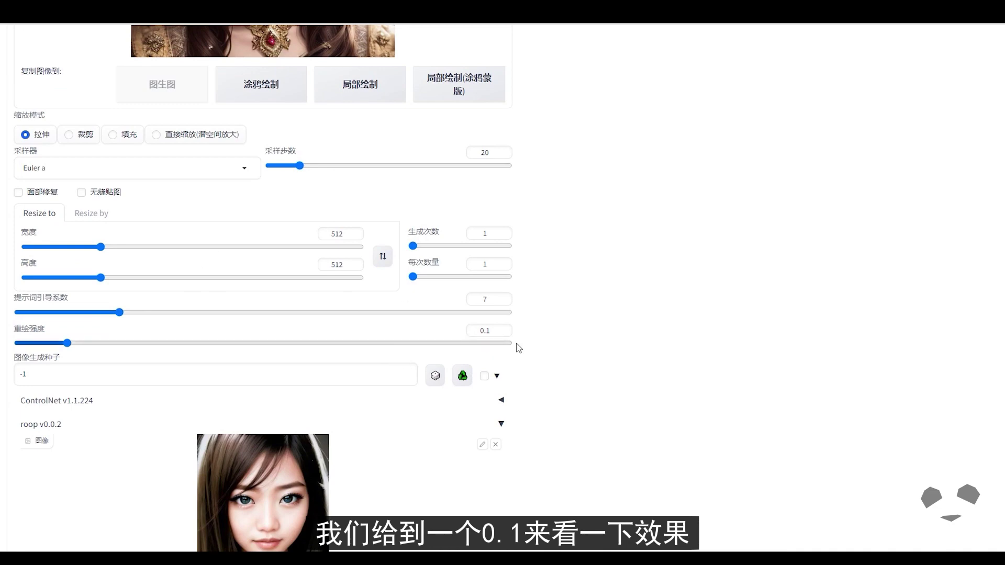
Step: Generate the face-swapped image and compare it with the face portrait in the photo viewer, closing the viewer when done
{"action": "scroll", "coordinate": [653, 354], "scroll_direction": "up", "scroll_amount": 8}
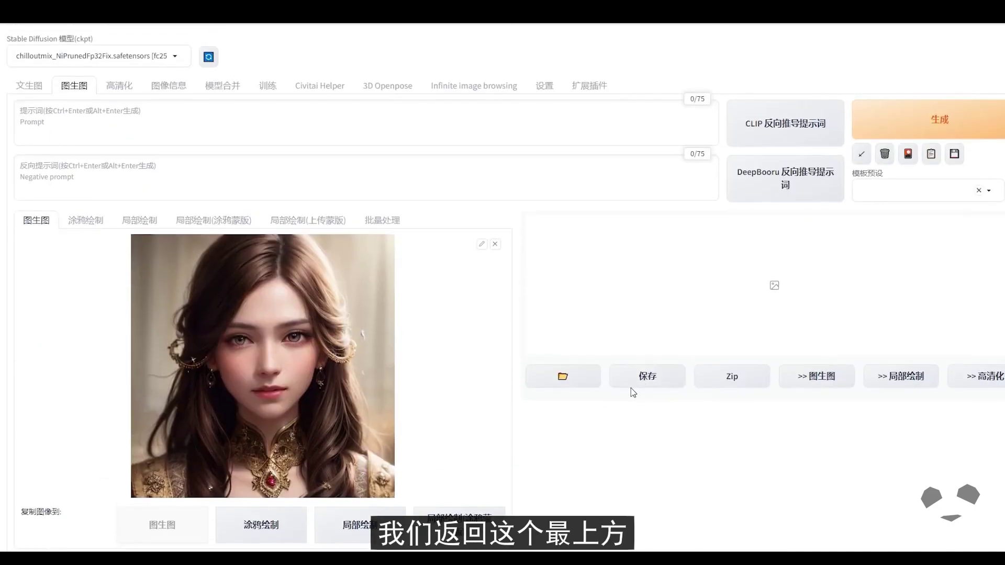
{"action": "left_click", "coordinate": [921, 127]}
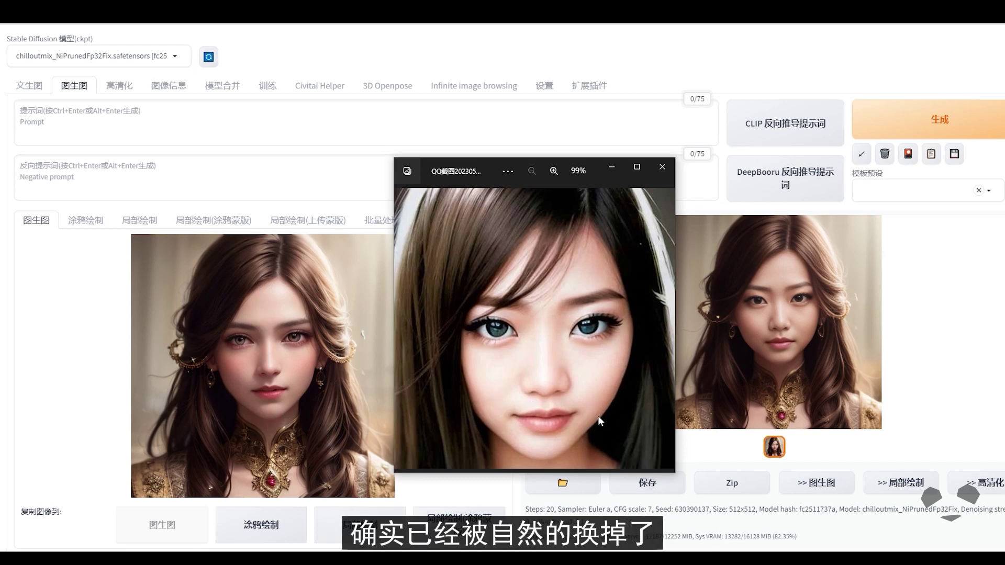
{"action": "key", "text": "alt+F4"}
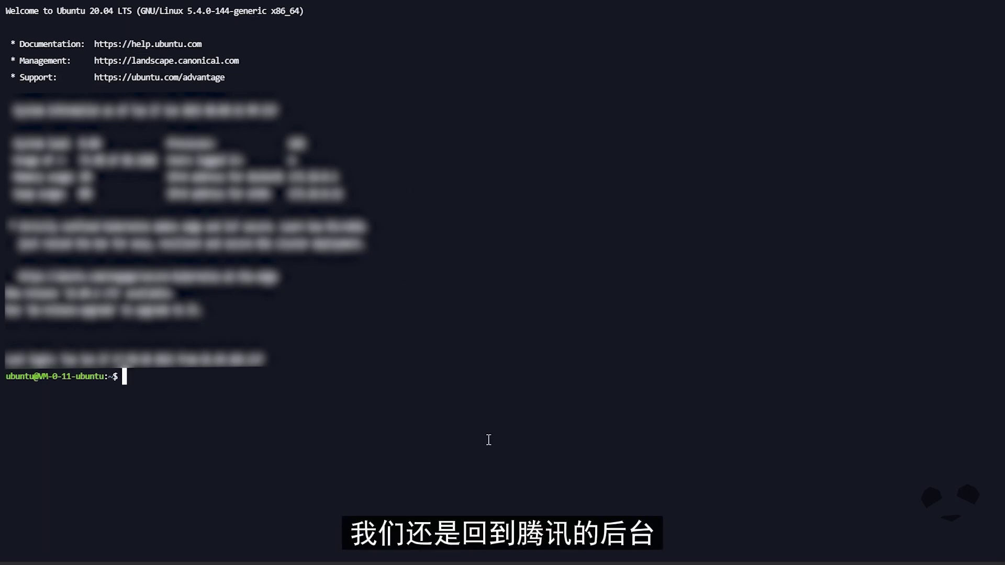
Step: Run ./SD_start.sh in the Ubuntu server terminal and look through its startup output
{"action": "type", "text": "./SD_start.sh"}
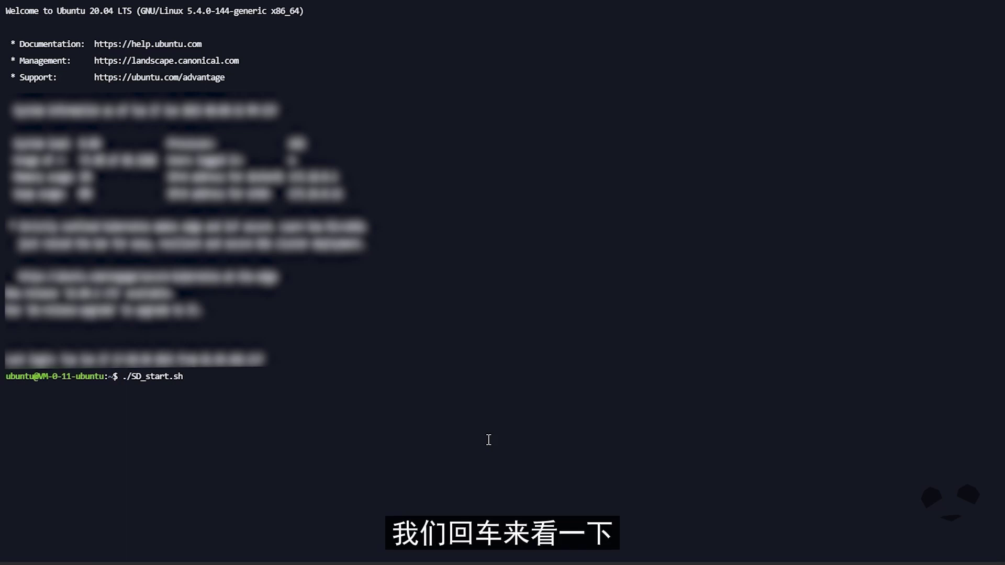
{"action": "key", "text": "Return"}
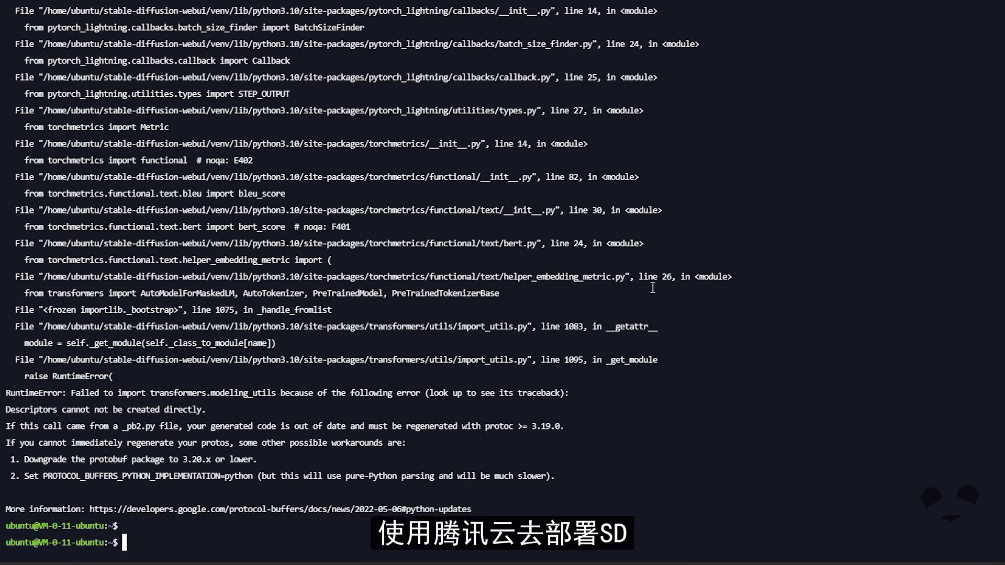
{"action": "scroll", "coordinate": [574, 353], "scroll_direction": "up", "scroll_amount": 8}
{"action": "scroll", "coordinate": [335, 271], "scroll_direction": "down", "scroll_amount": 8}
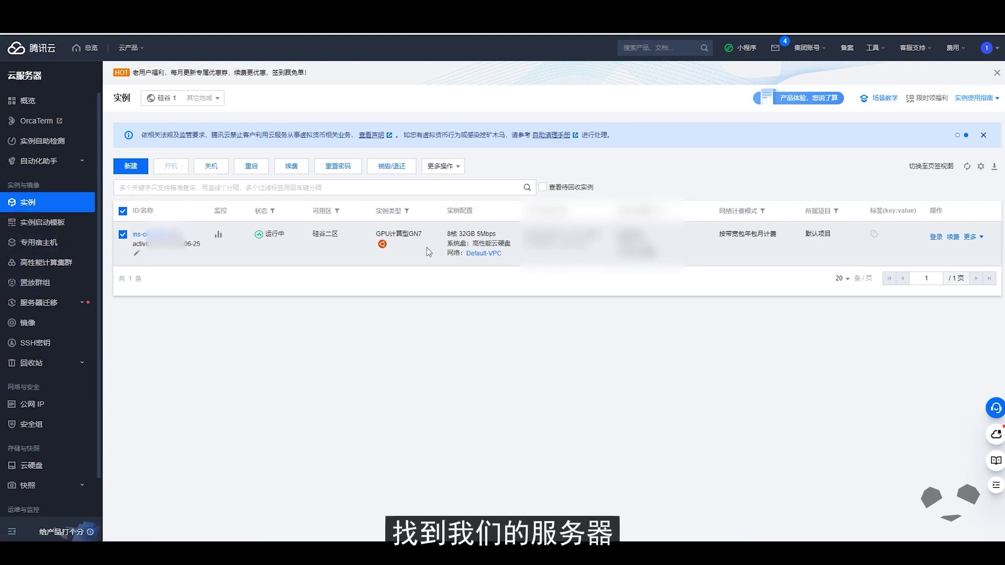
Step: Create a custom image named 11 from the GPU instance in the Tencent Cloud console and open the custom image list
{"action": "left_click", "coordinate": [976, 237]}
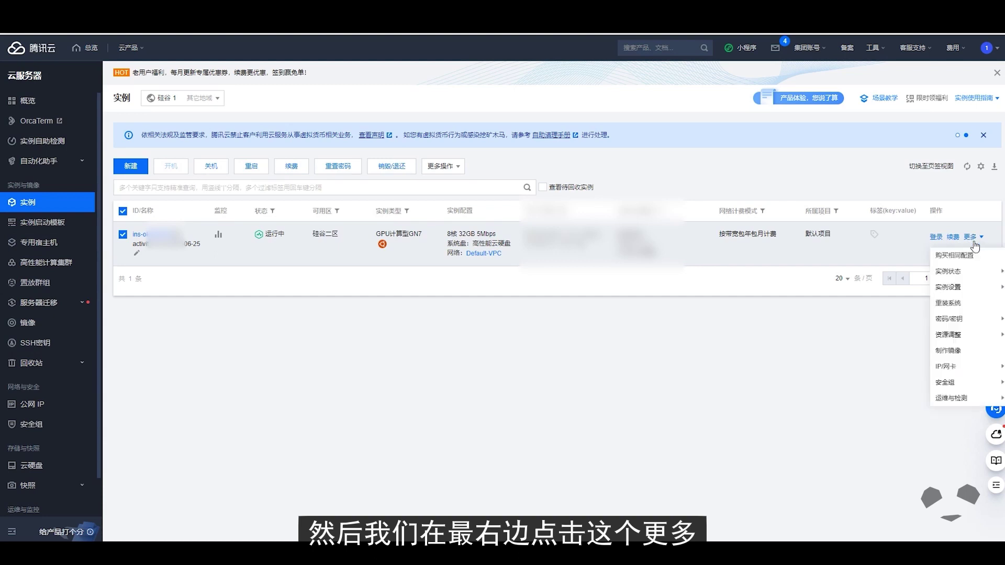
{"action": "left_click", "coordinate": [950, 351]}
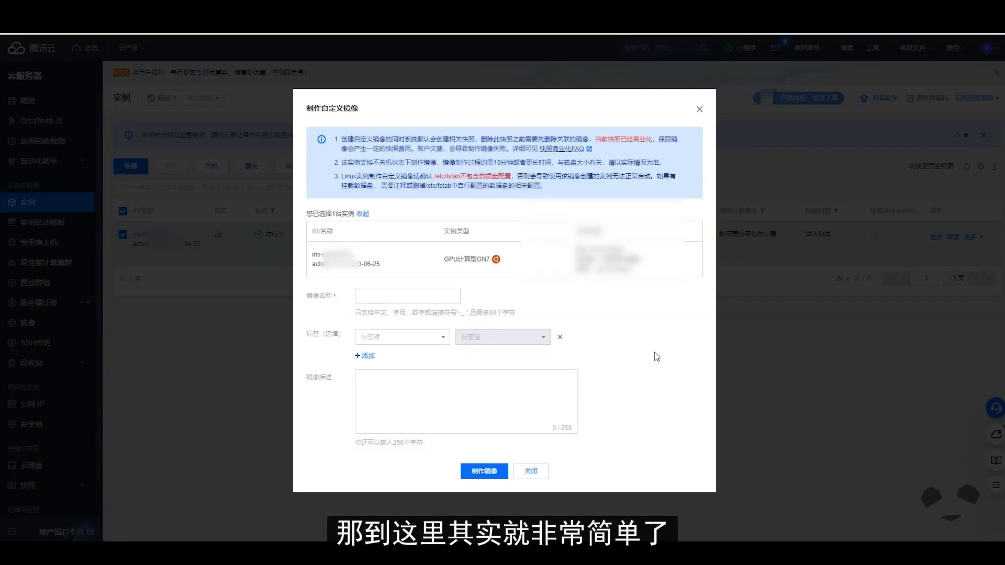
{"action": "left_click", "coordinate": [414, 300]}
{"action": "type", "text": "1"}
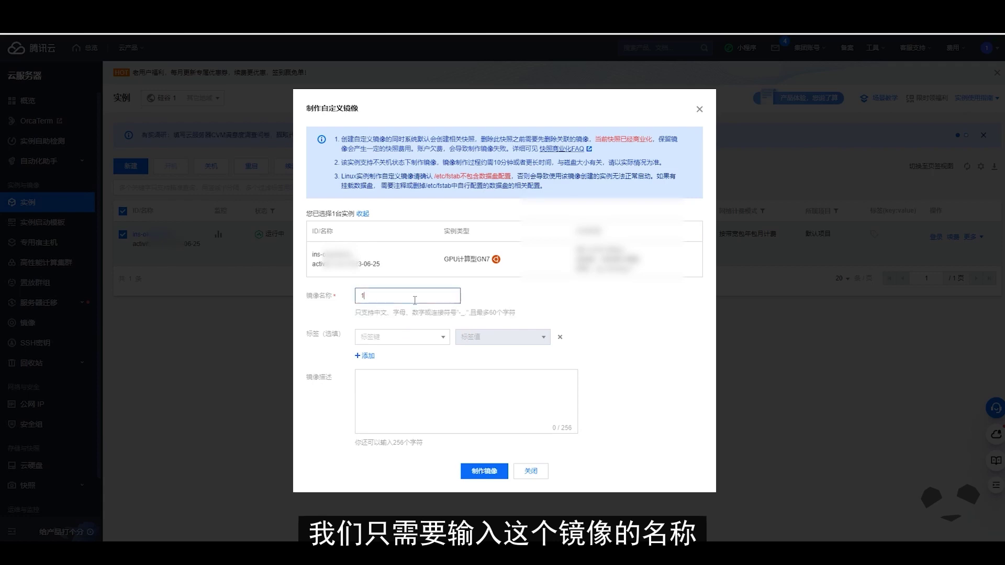
{"action": "type", "text": "1"}
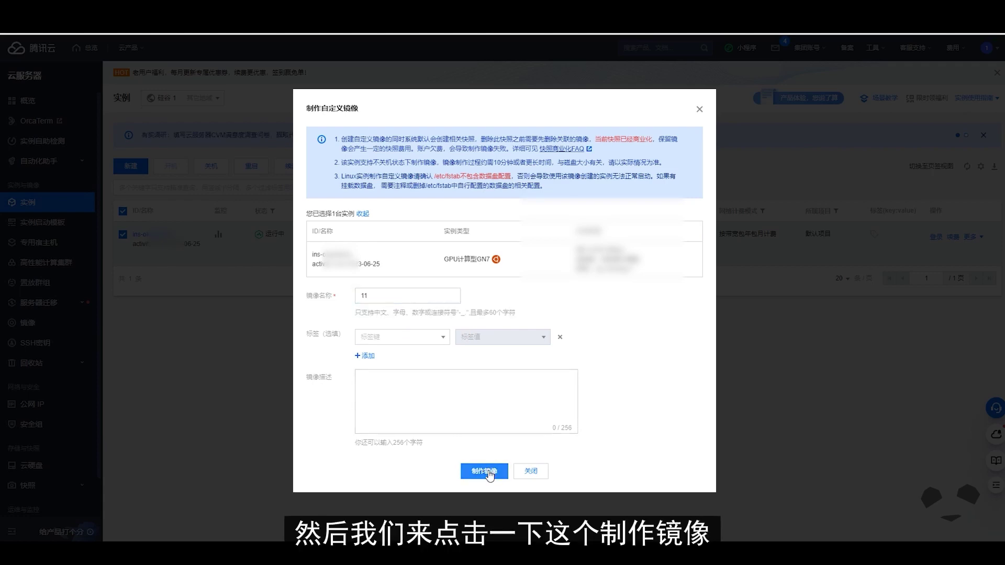
{"action": "left_click", "coordinate": [484, 471]}
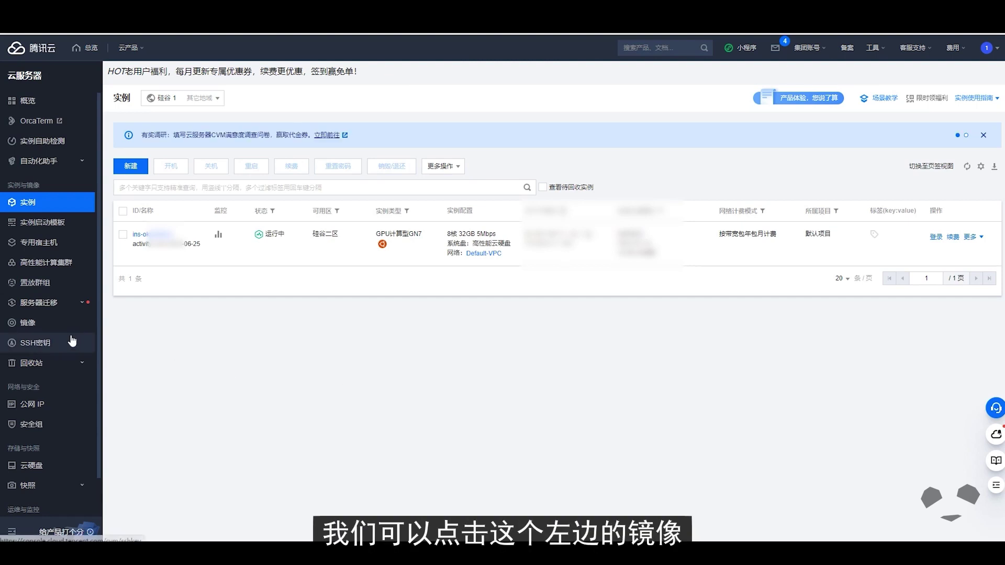
{"action": "left_click", "coordinate": [34, 325]}
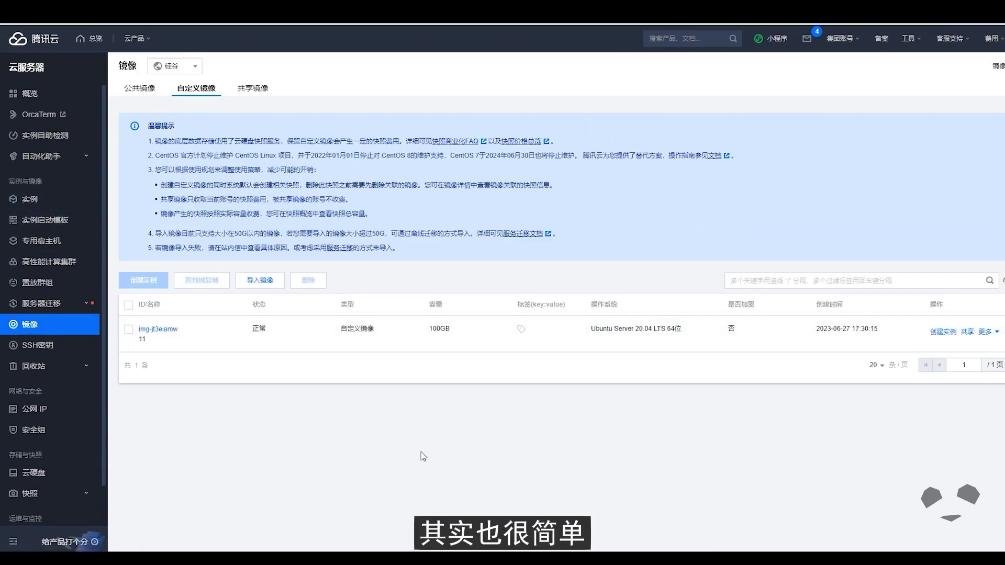
Step: Set up a system reinstall for the GPU instance with custom image 11 as the target image
{"action": "left_click", "coordinate": [41, 208]}
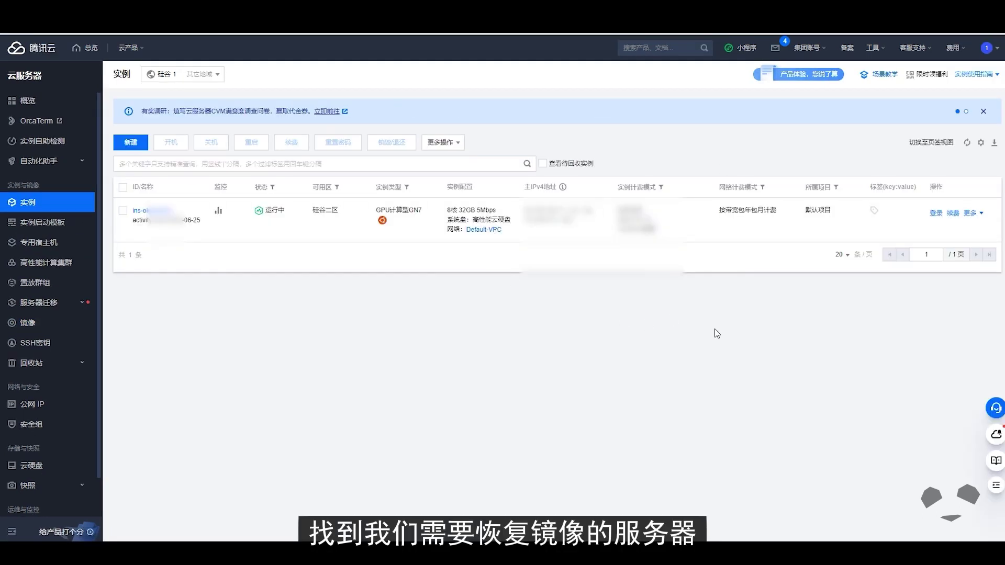
{"action": "left_click", "coordinate": [969, 237]}
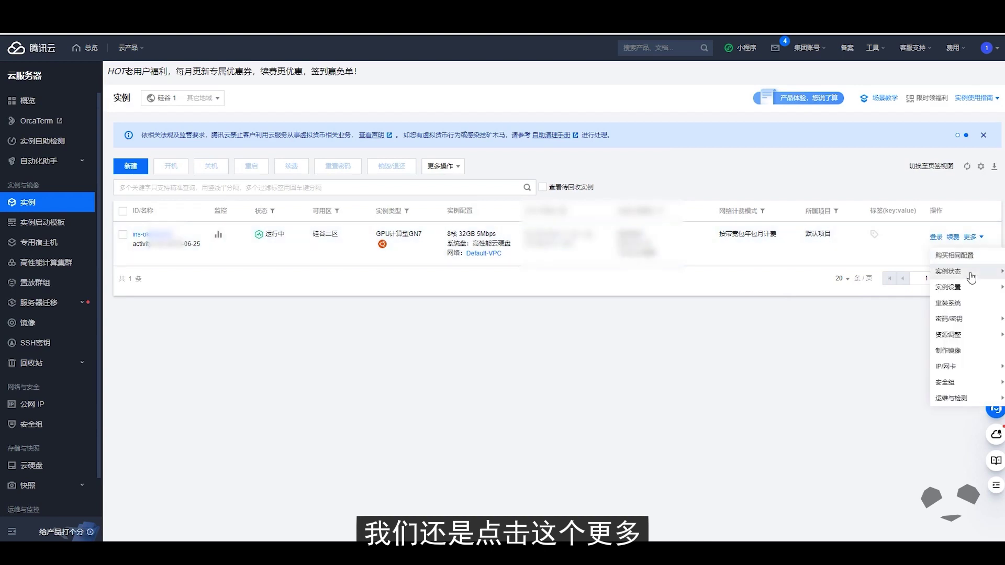
{"action": "mouse_move", "coordinate": [963, 324]}
{"action": "left_click", "coordinate": [947, 302]}
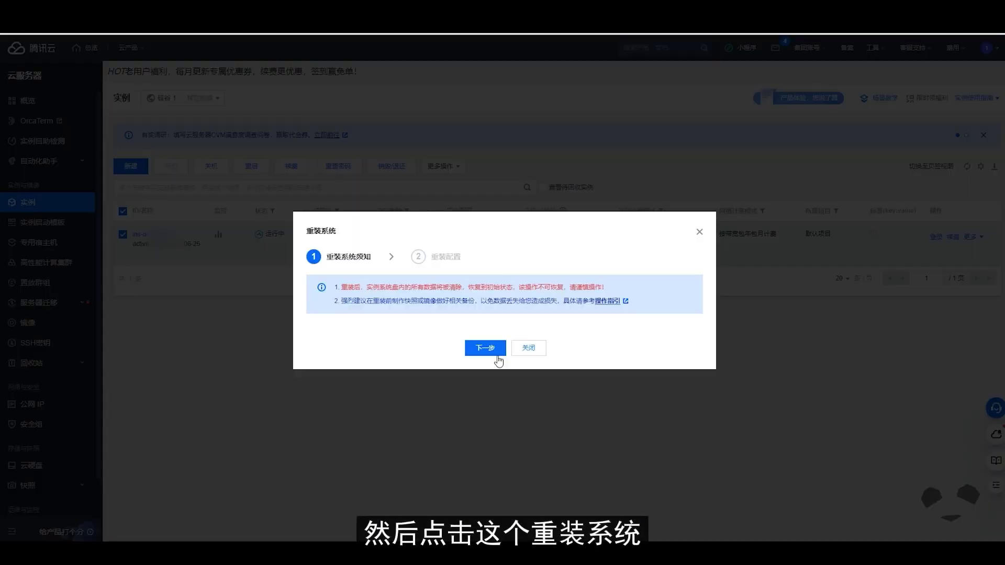
{"action": "left_click", "coordinate": [487, 349]}
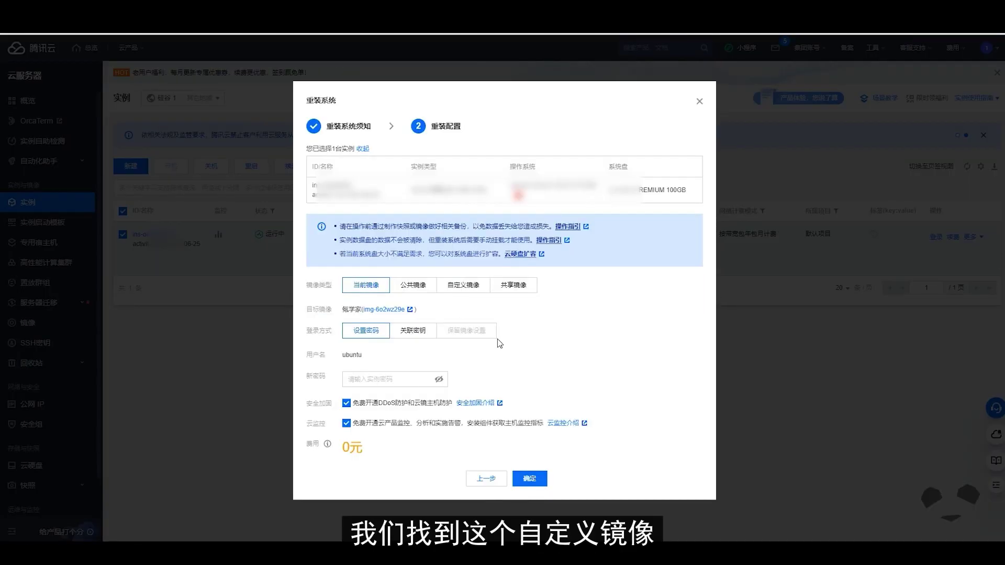
{"action": "left_click", "coordinate": [463, 284]}
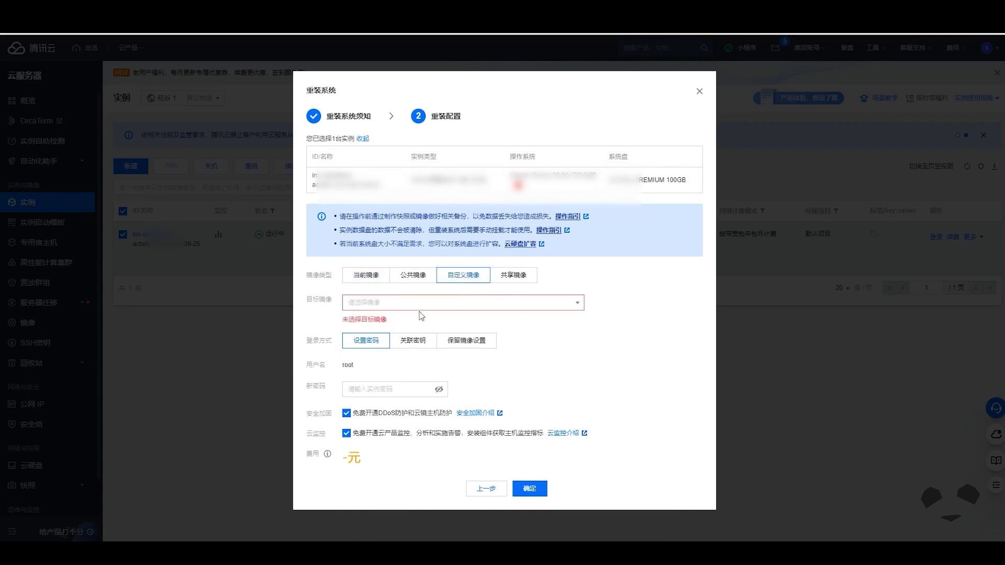
{"action": "left_click", "coordinate": [388, 305]}
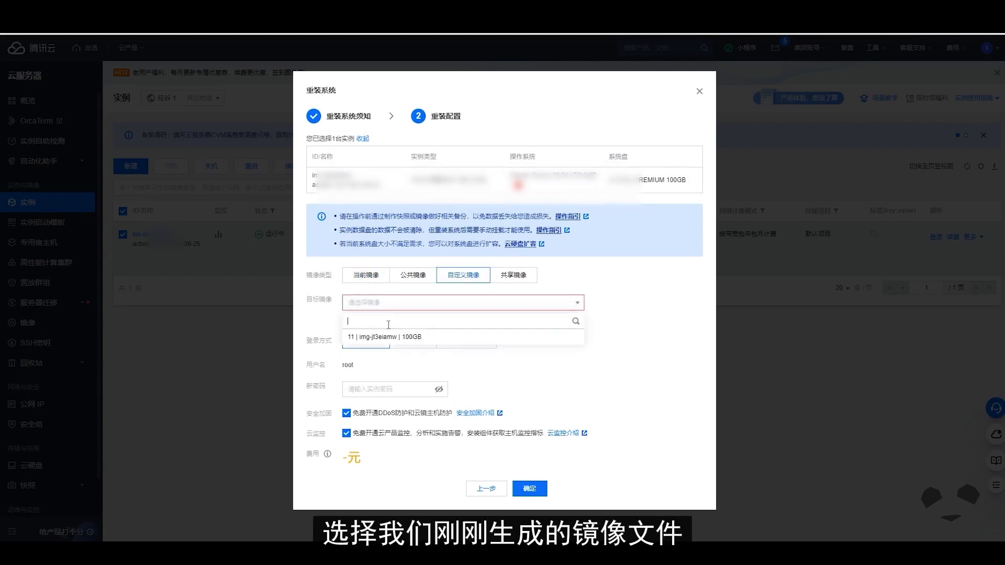
{"action": "left_click", "coordinate": [357, 331]}
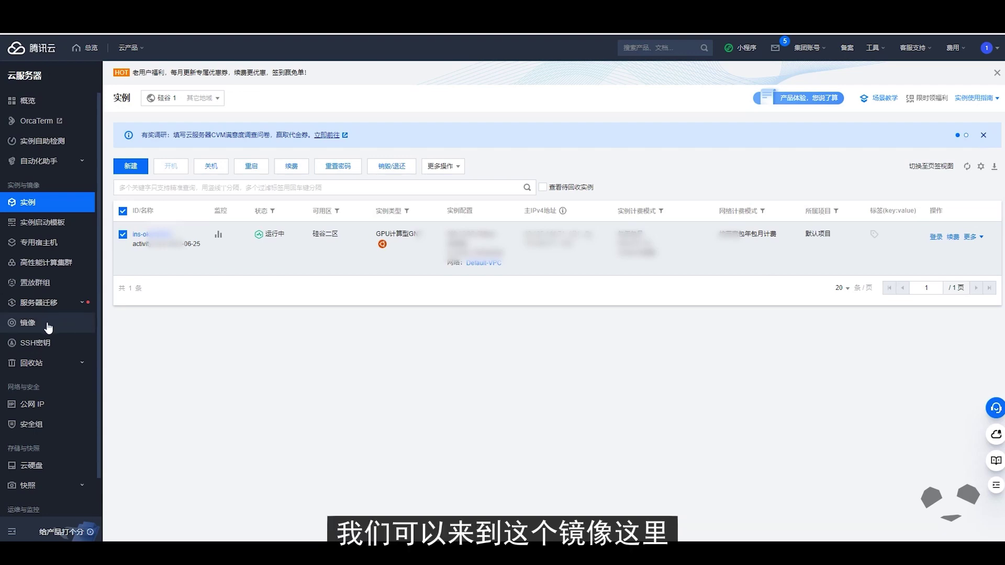
Step: Delete custom image 11 together with its associated snapshot
{"action": "left_click", "coordinate": [80, 323]}
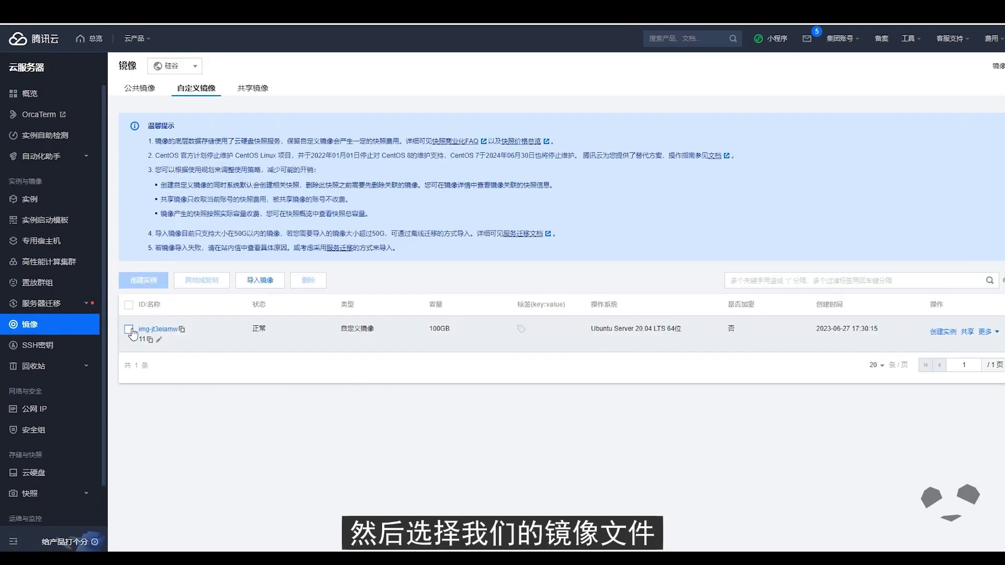
{"action": "left_click", "coordinate": [123, 327]}
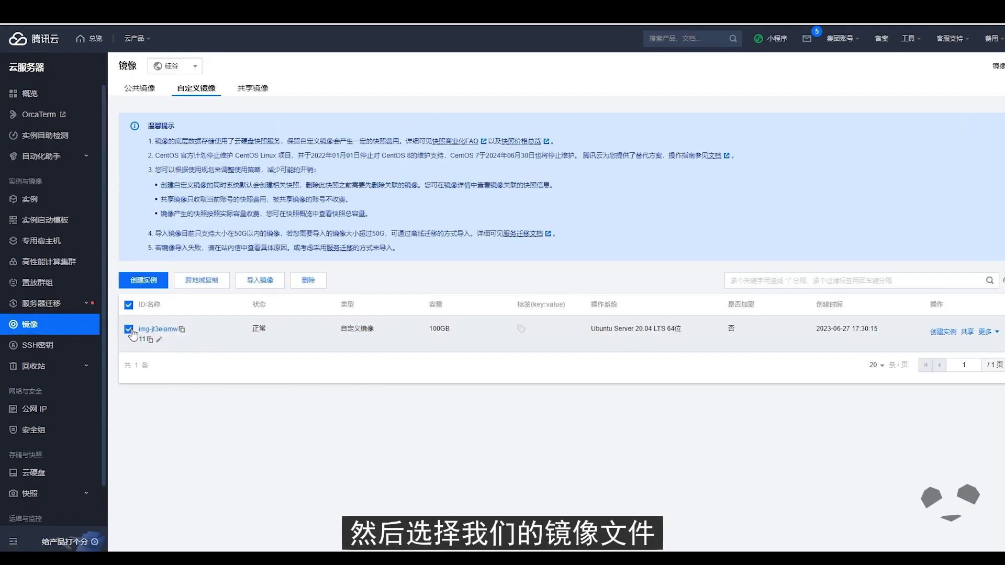
{"action": "left_click", "coordinate": [308, 283]}
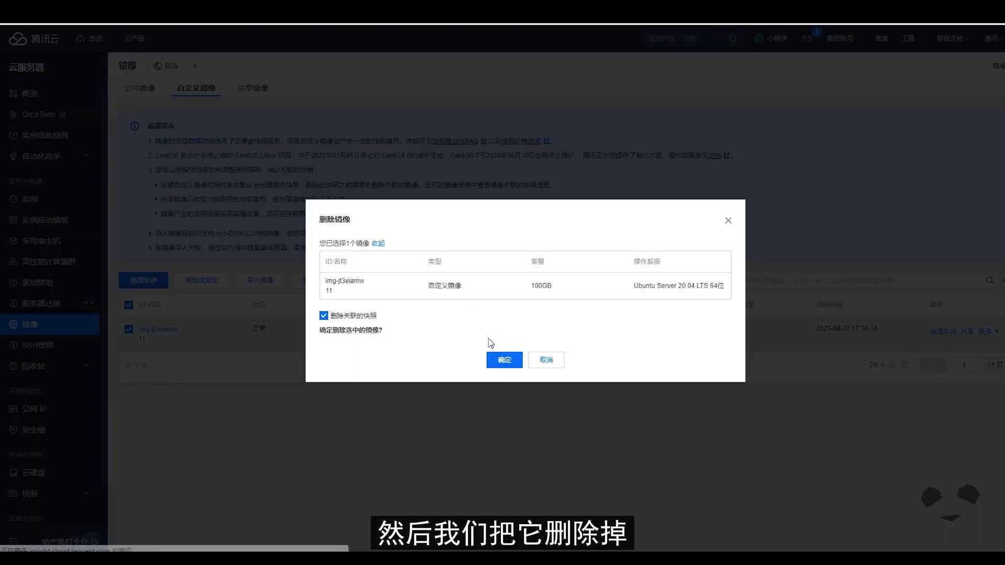
{"action": "left_click", "coordinate": [499, 366]}
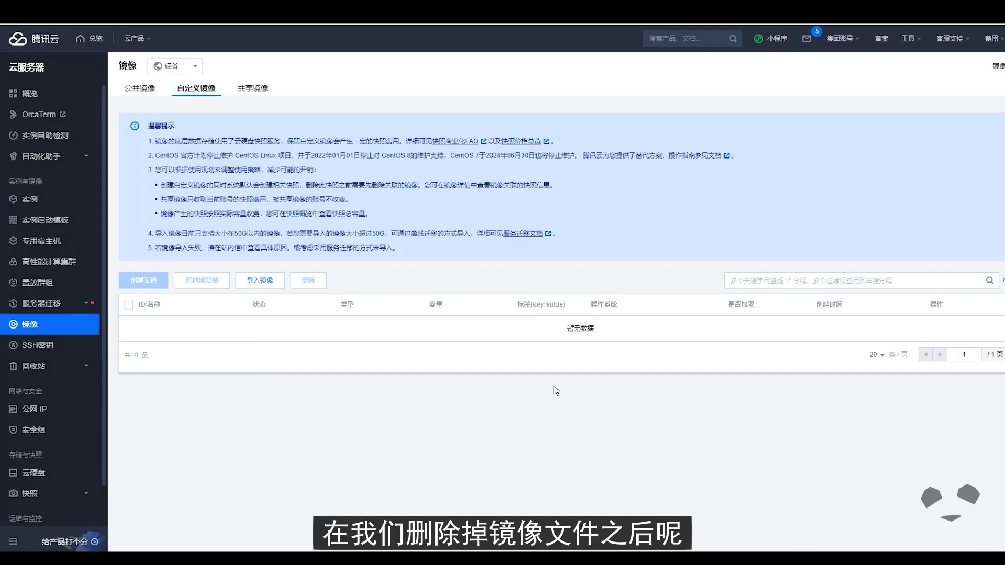